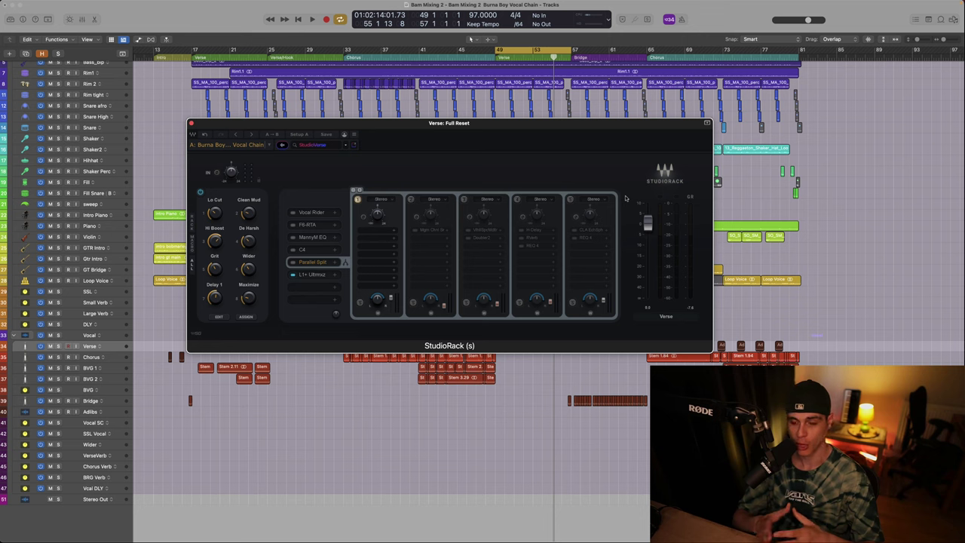
# Play the verse and briefly solo, then unsolo, the Verse vocal track.
pyautogui.press('space')
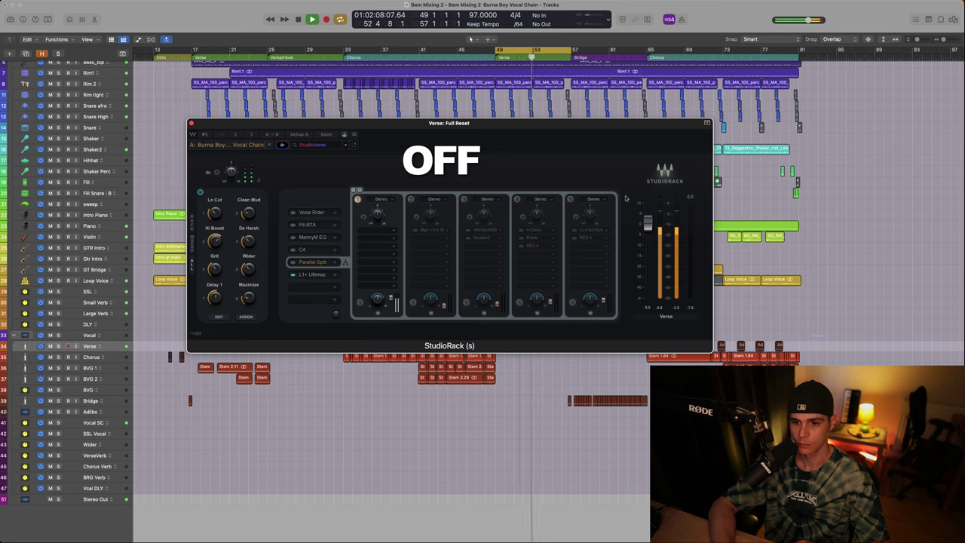
pyautogui.press('s')
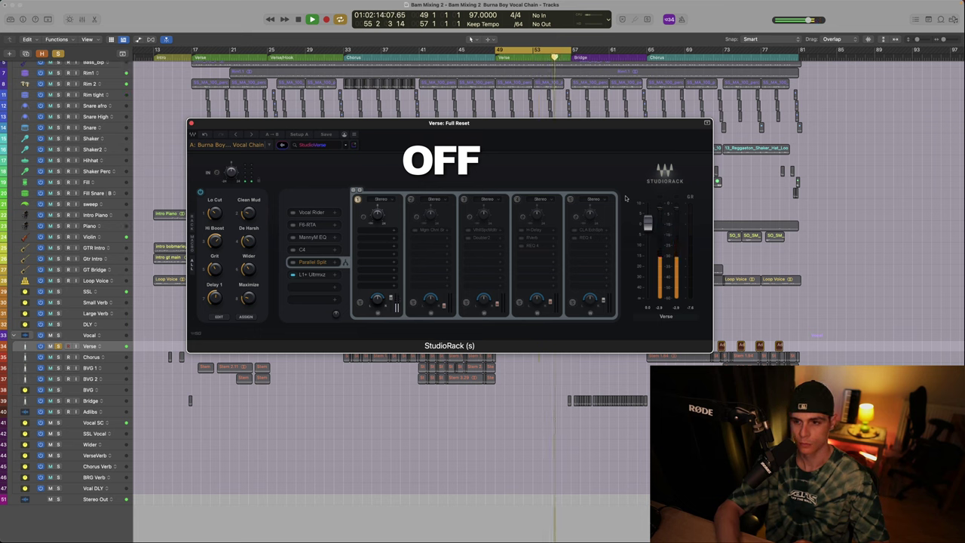
pyautogui.press('s')
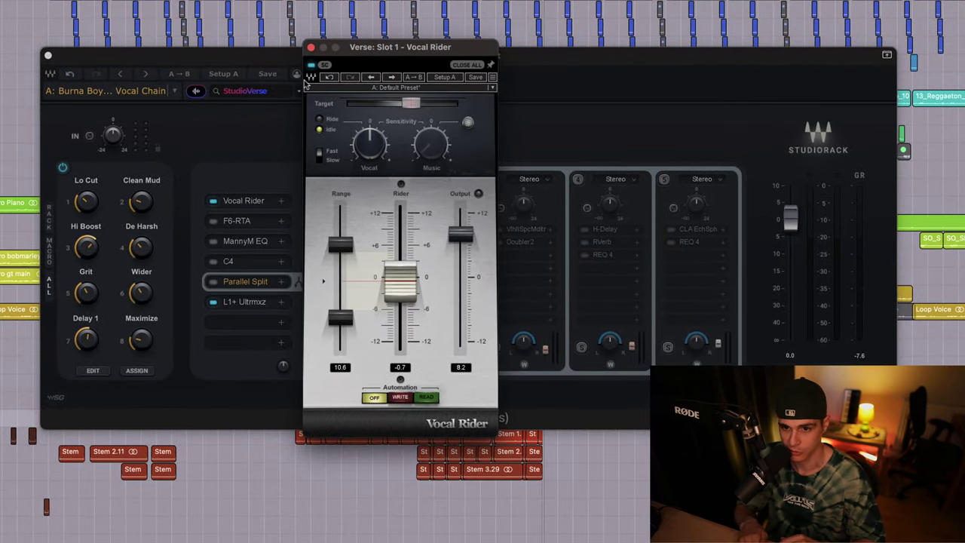
# A/B Vocal Rider by bypassing it during verse playback, leave it on, then stop playback.
pyautogui.click(310, 75)
pyautogui.press('space')
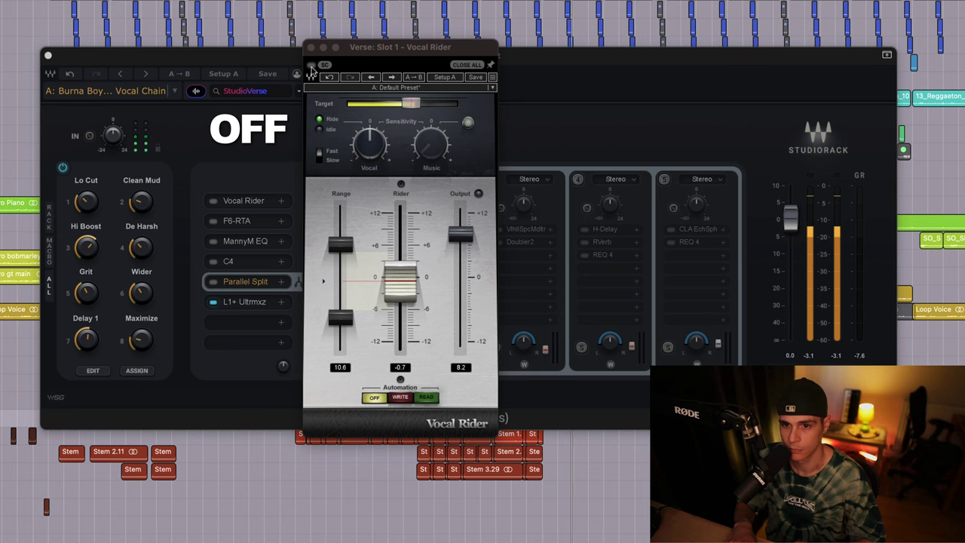
pyautogui.click(311, 67)
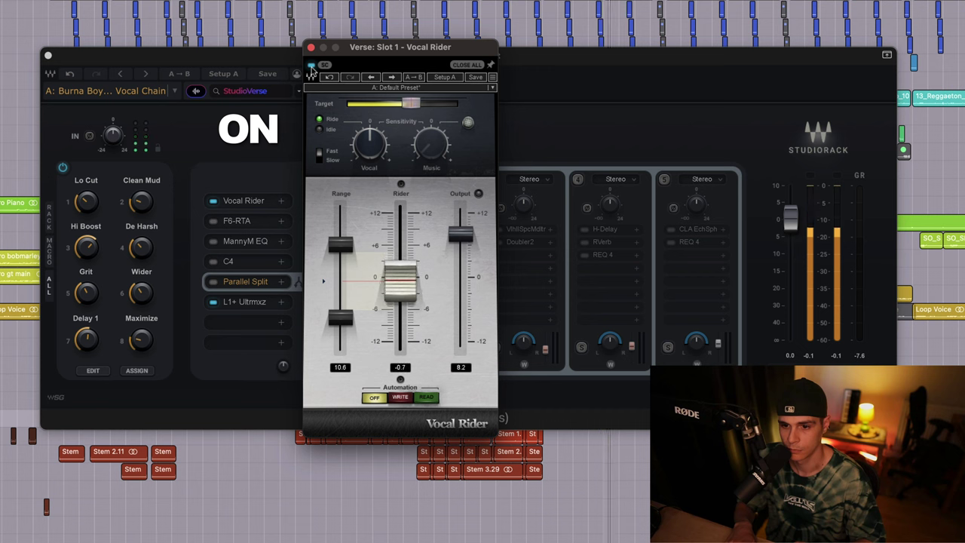
pyautogui.click(310, 67)
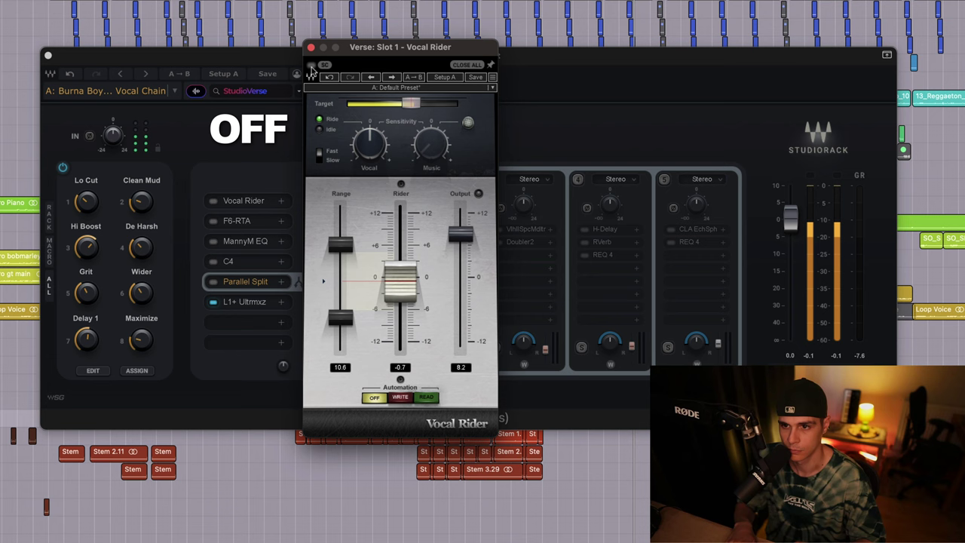
pyautogui.click(310, 67)
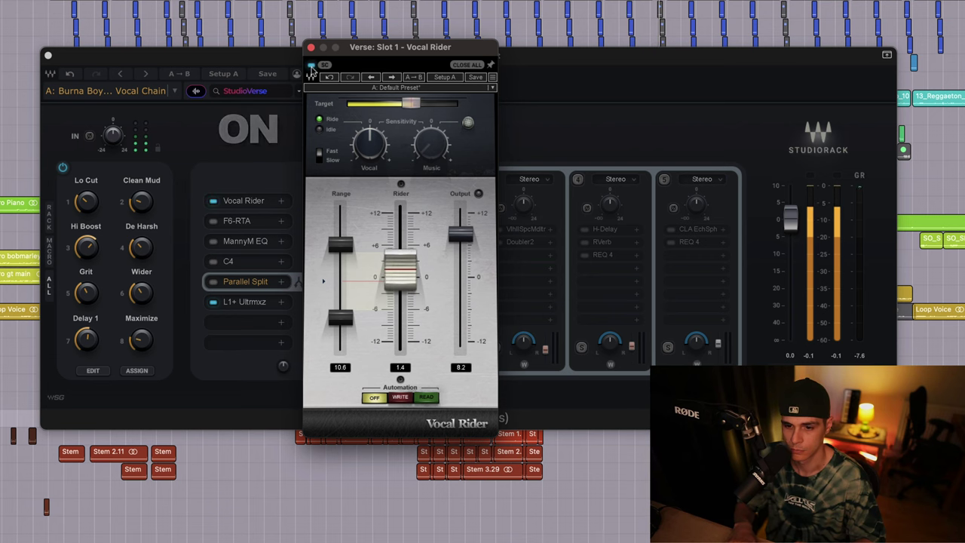
pyautogui.press('space')
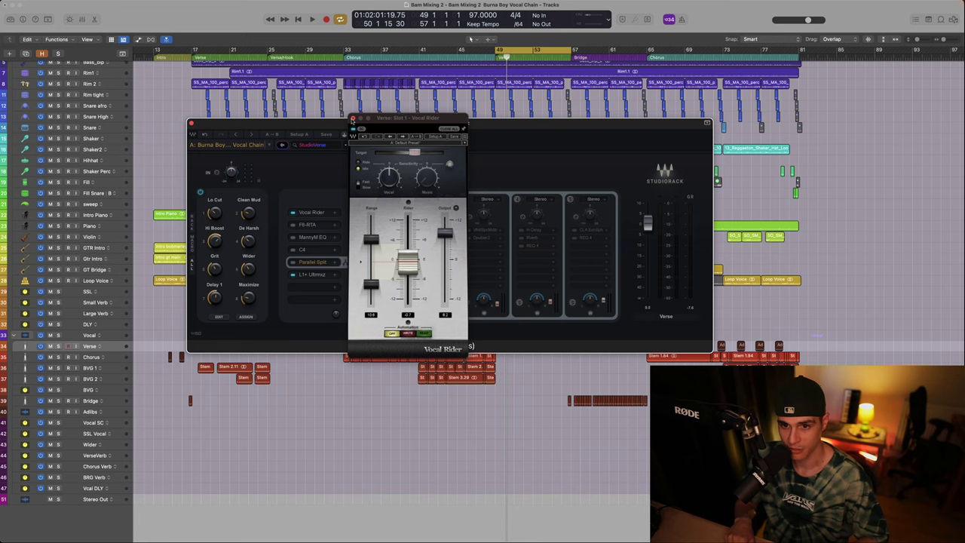
# Close Vocal Rider, open the F6-RTA EQ and A/B it during playback, leaving it on.
pyautogui.click(352, 119)
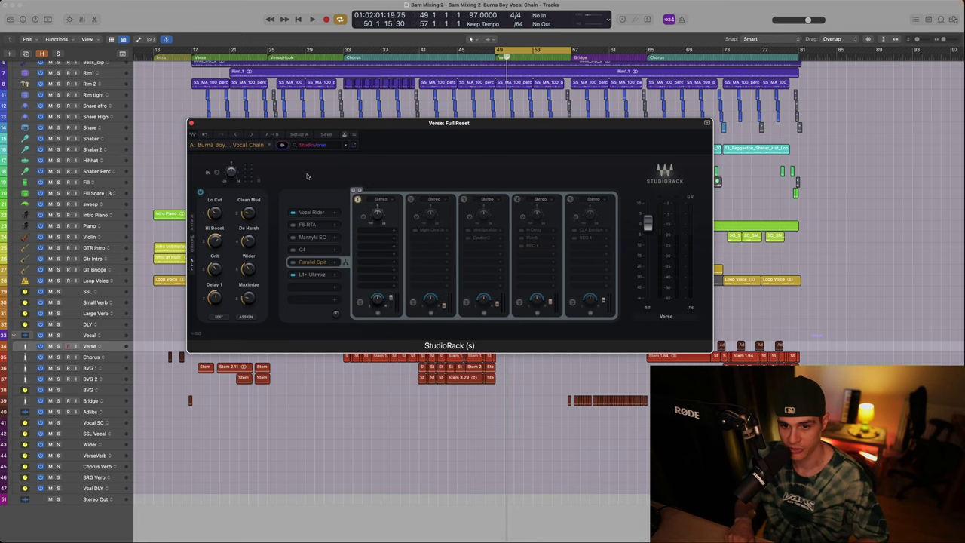
pyautogui.click(298, 224)
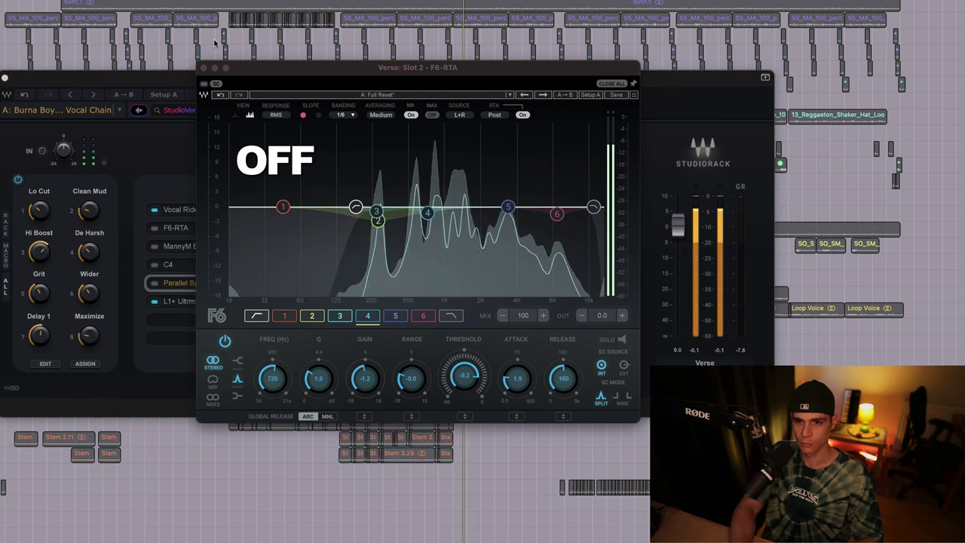
pyautogui.click(204, 84)
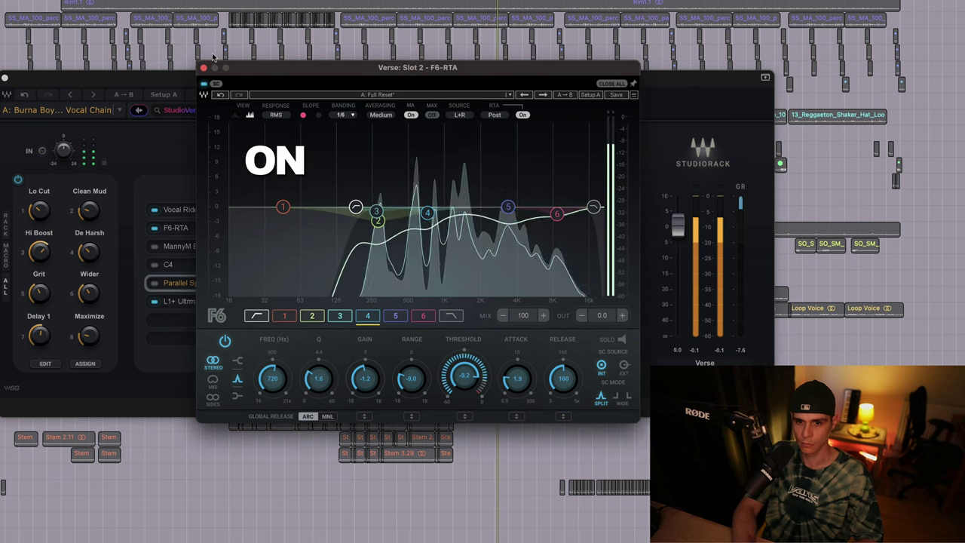
pyautogui.click(212, 54)
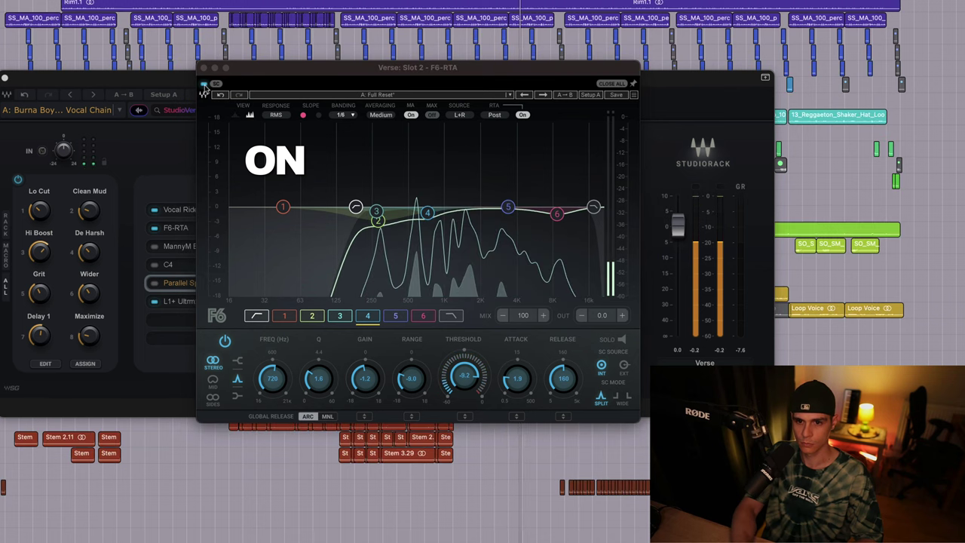
pyautogui.click(204, 85)
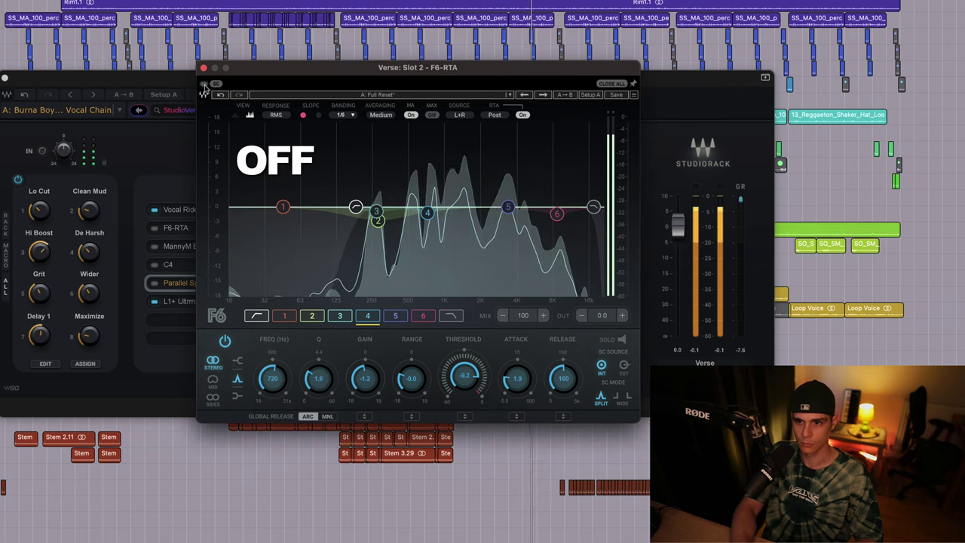
pyautogui.click(204, 86)
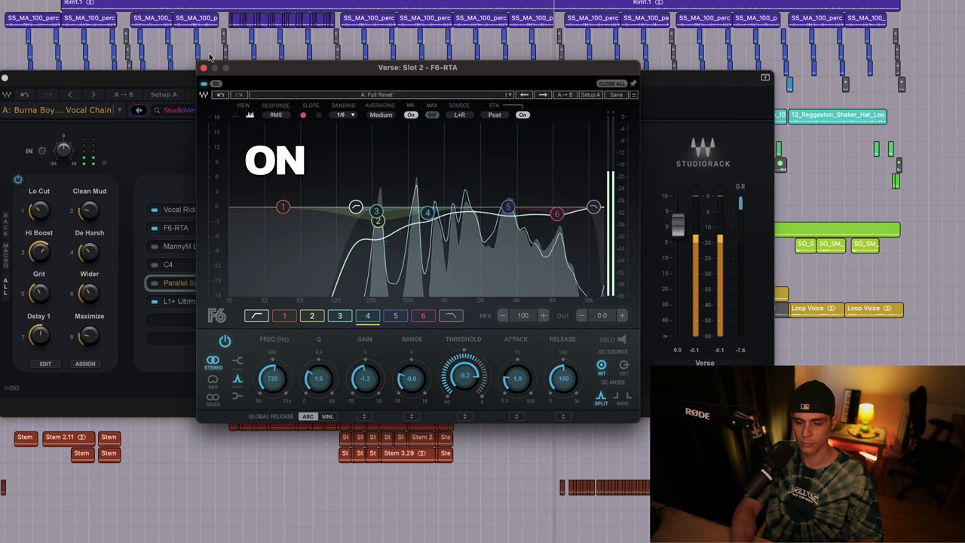
pyautogui.press('space')
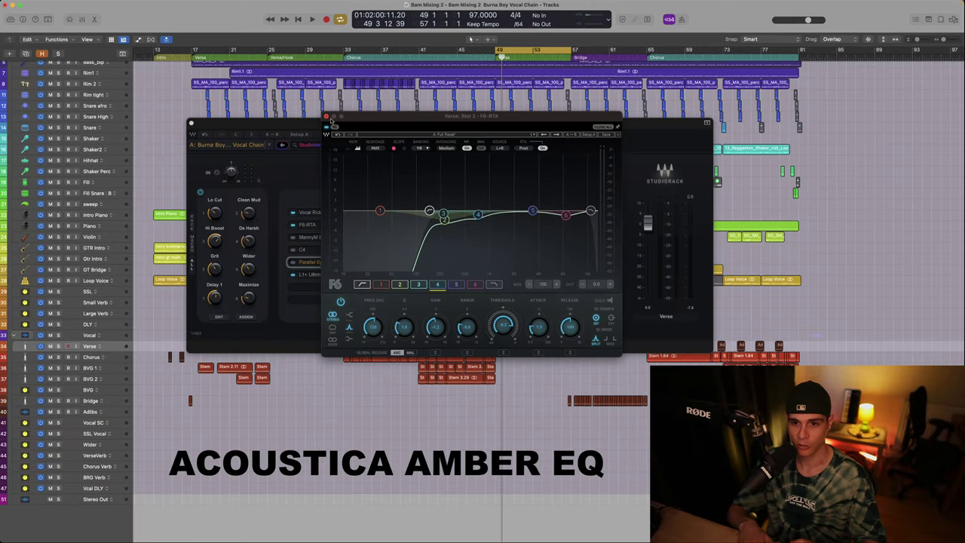
# Swap to the MannyM EQ and compare it bypassed versus on while the verse plays.
pyautogui.click(327, 117)
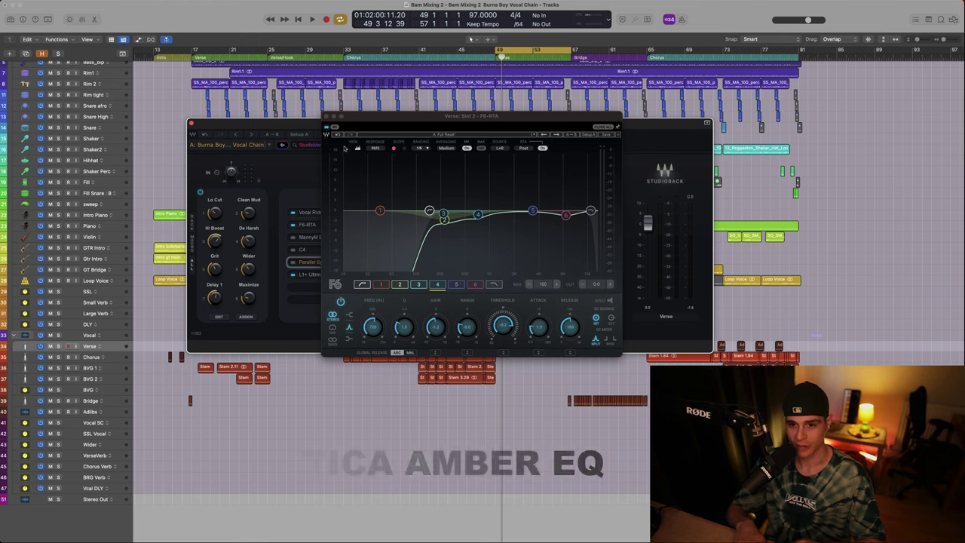
pyautogui.click(327, 117)
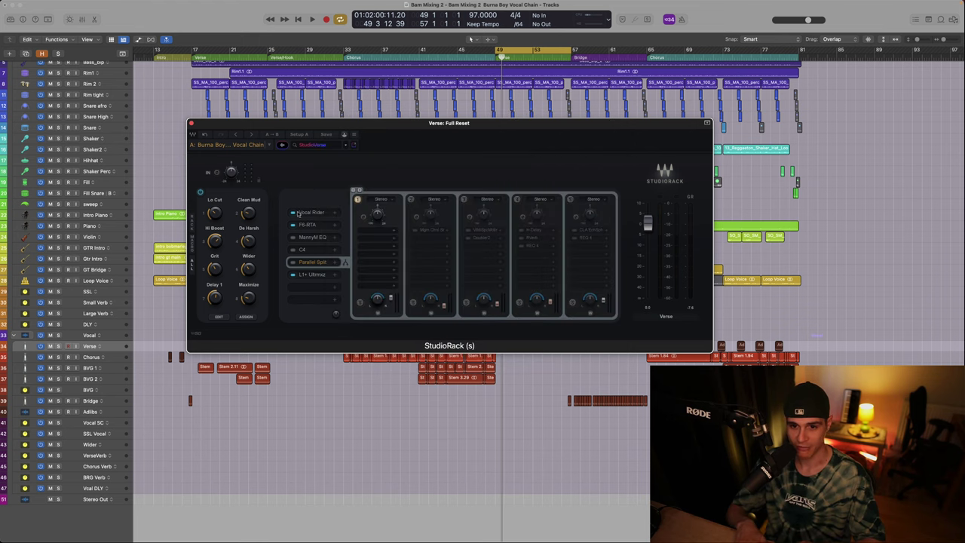
pyautogui.click(310, 238)
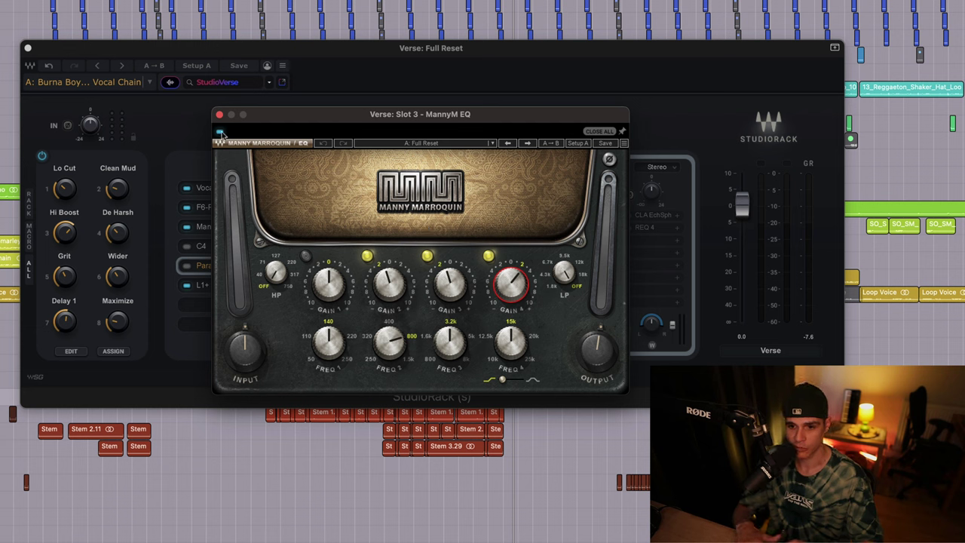
pyautogui.click(245, 38)
pyautogui.press('space')
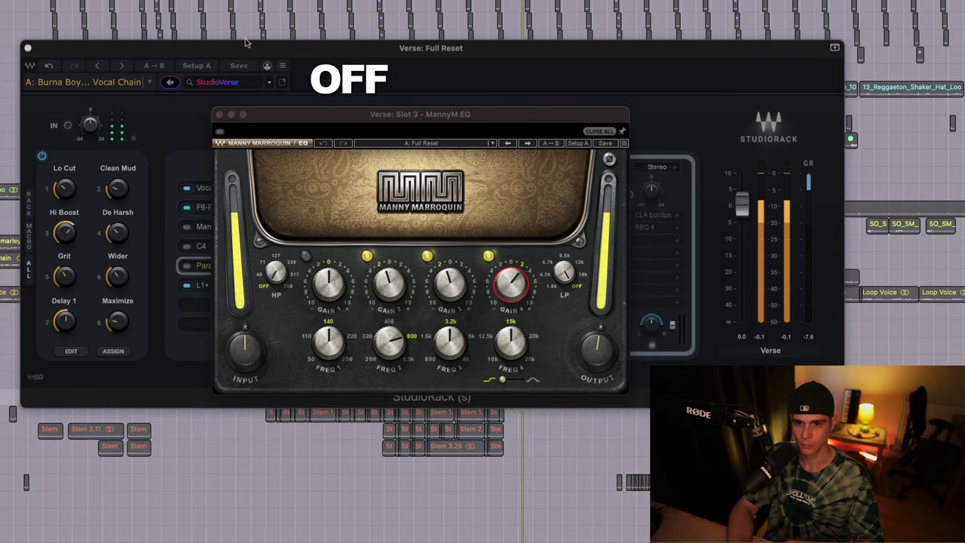
pyautogui.click(220, 133)
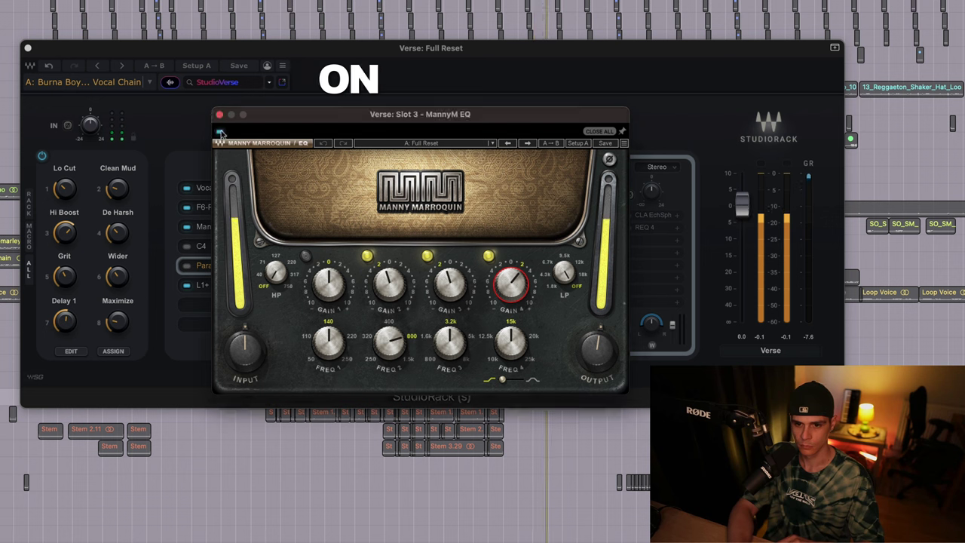
pyautogui.click(245, 36)
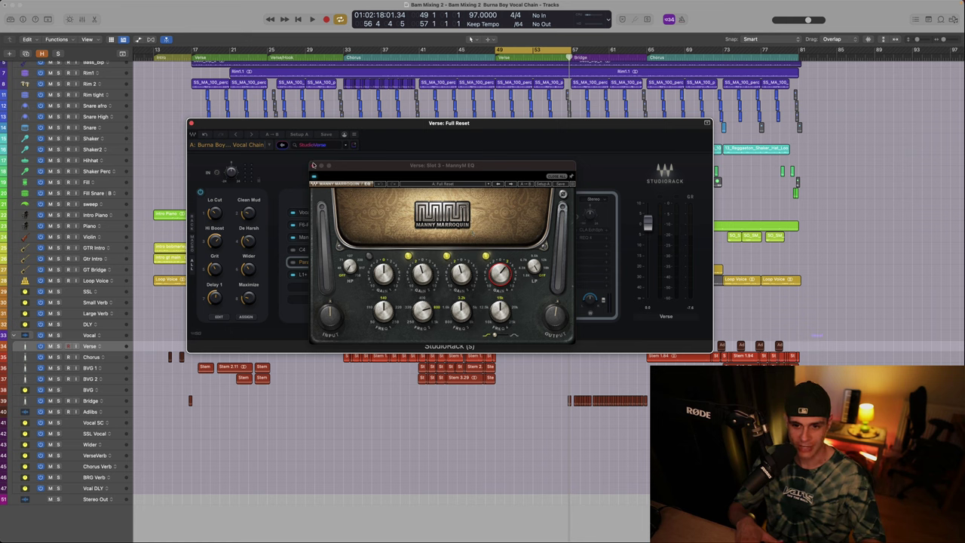
# Open the C4 multiband in place of MannyM, A/B its bypass, then stop playback.
pyautogui.click(294, 255)
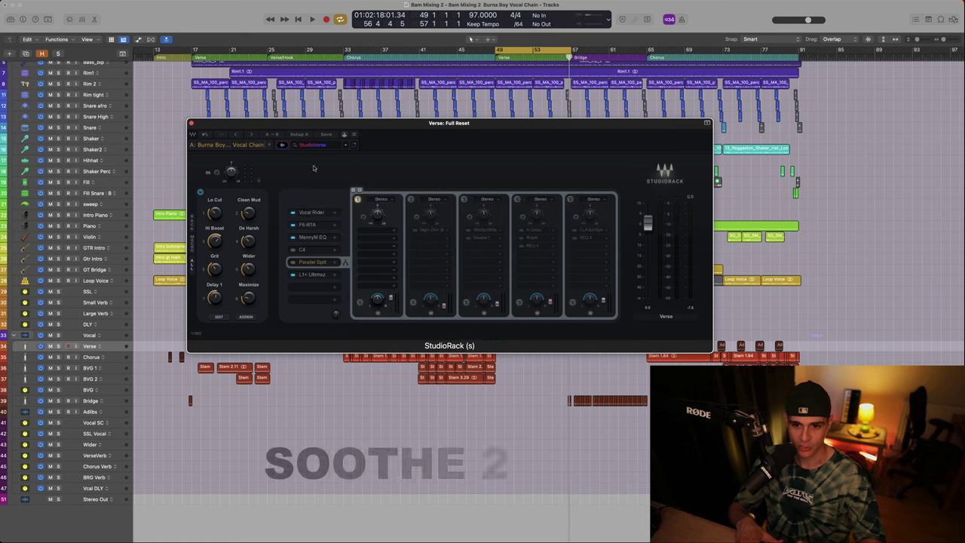
pyautogui.click(307, 251)
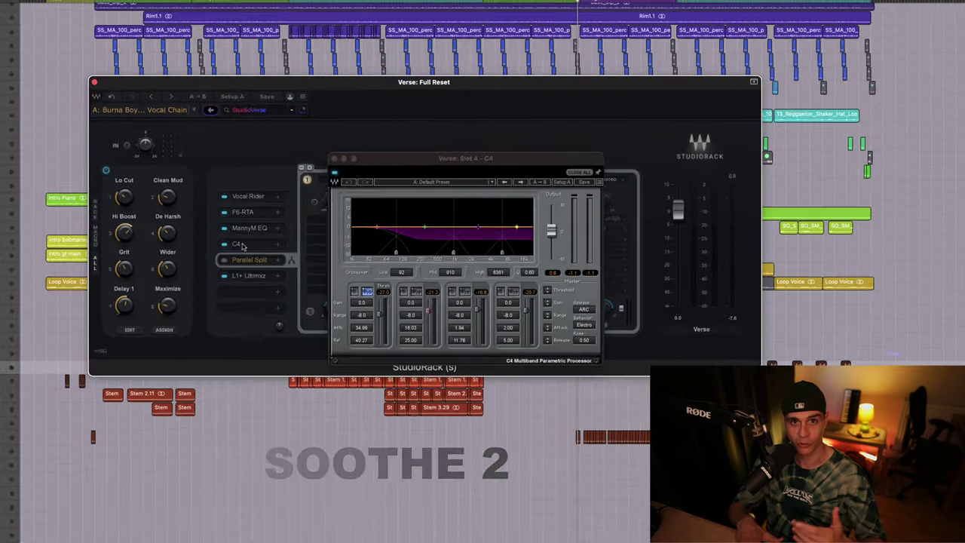
pyautogui.click(224, 243)
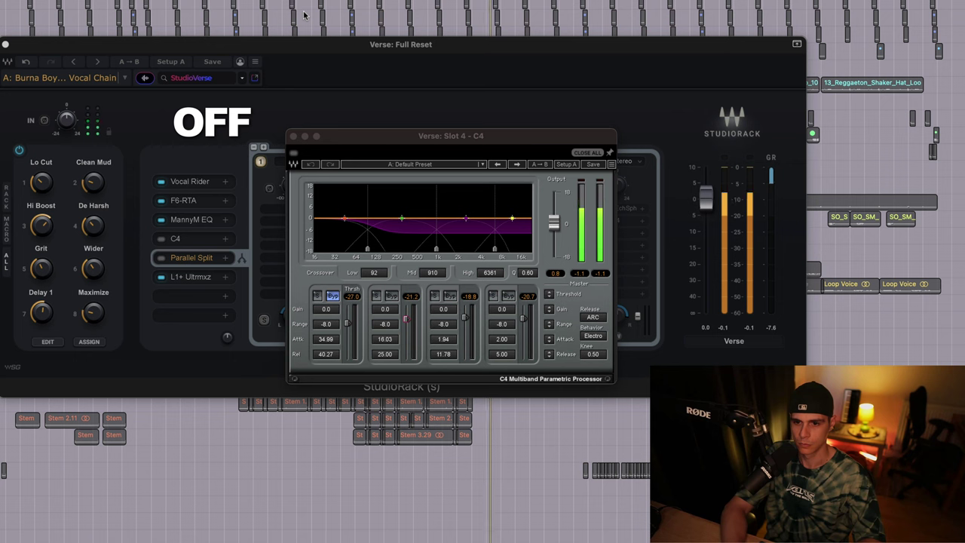
pyautogui.click(294, 156)
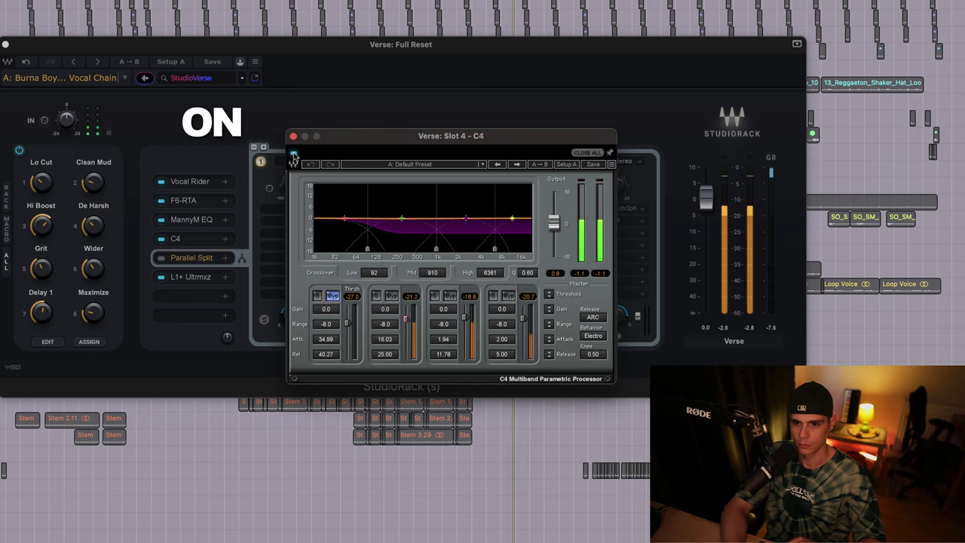
pyautogui.click(306, 33)
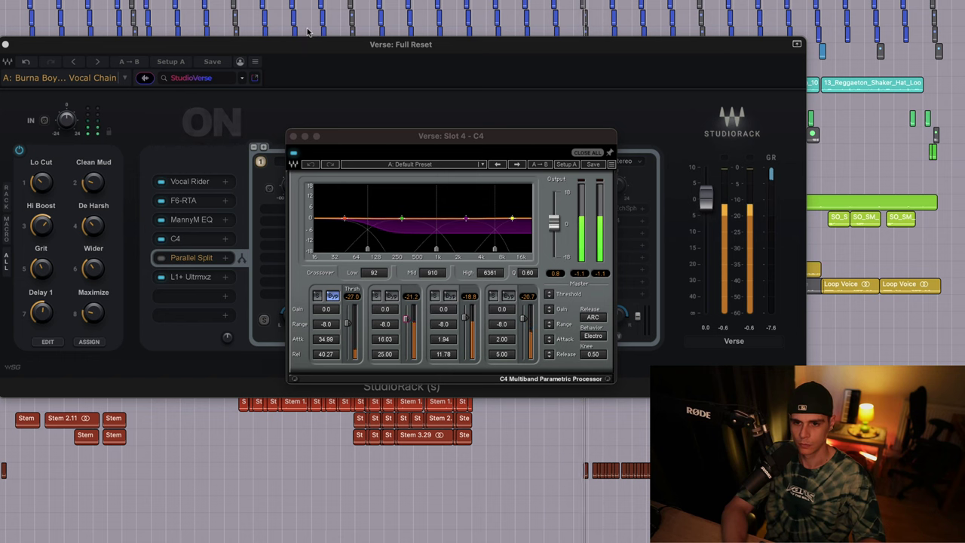
pyautogui.click(314, 138)
pyautogui.press('space')
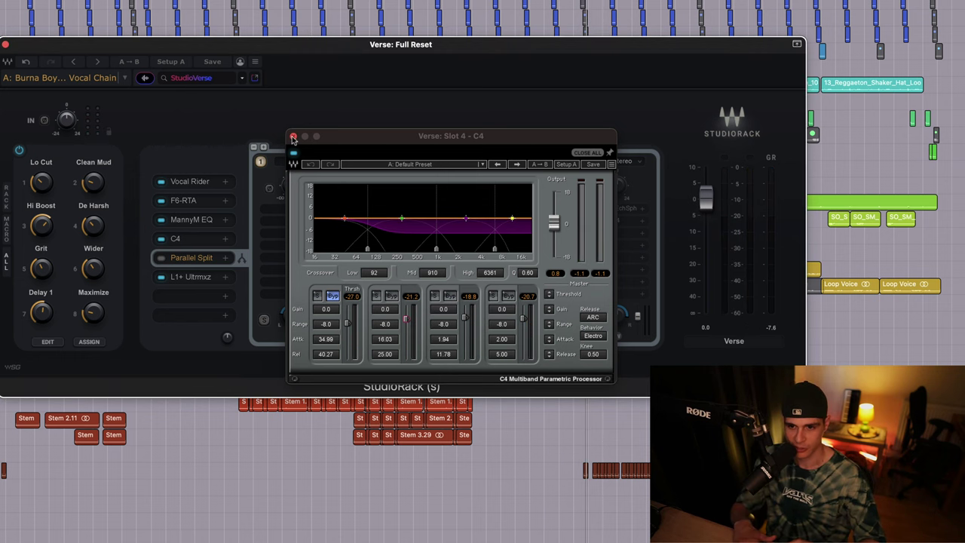
# Close C4 and briefly inspect the Magma channel strip on chain 2.
pyautogui.click(293, 137)
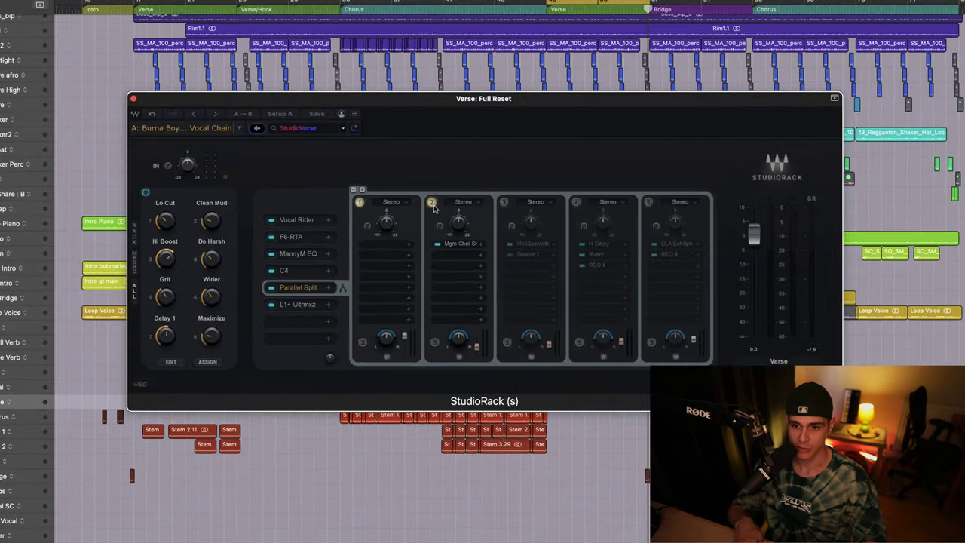
pyautogui.click(459, 243)
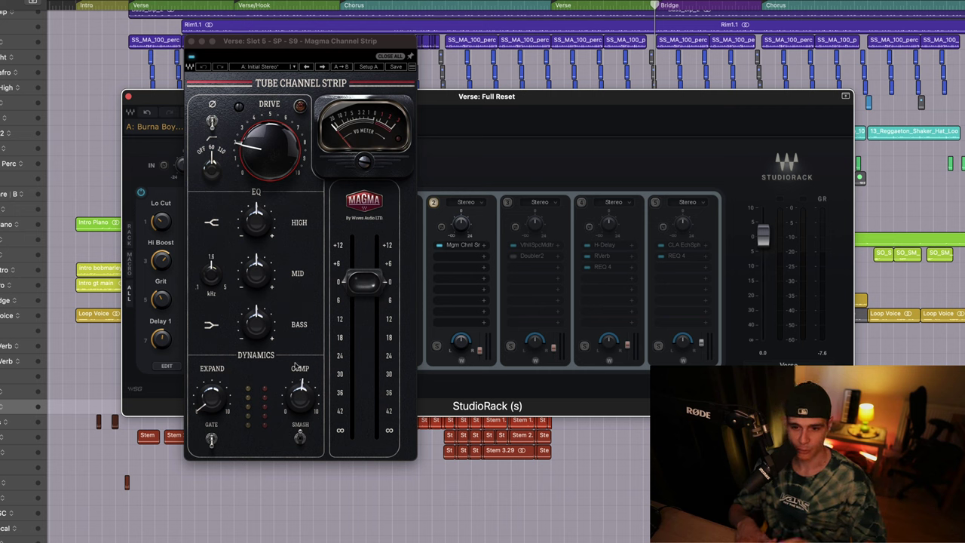
pyautogui.click(193, 41)
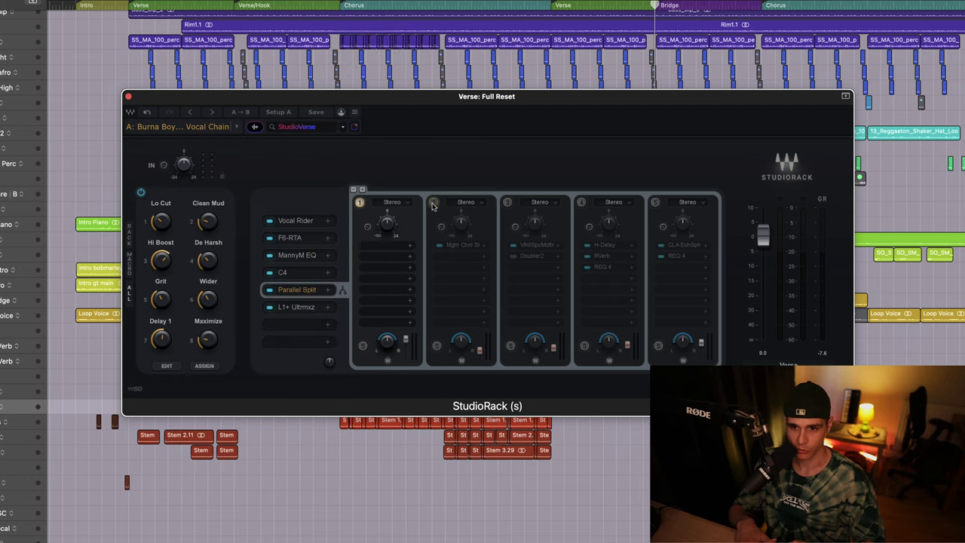
# Play the Verse and toggle chain 2 off and on to compare, leaving it on.
pyautogui.press('space')
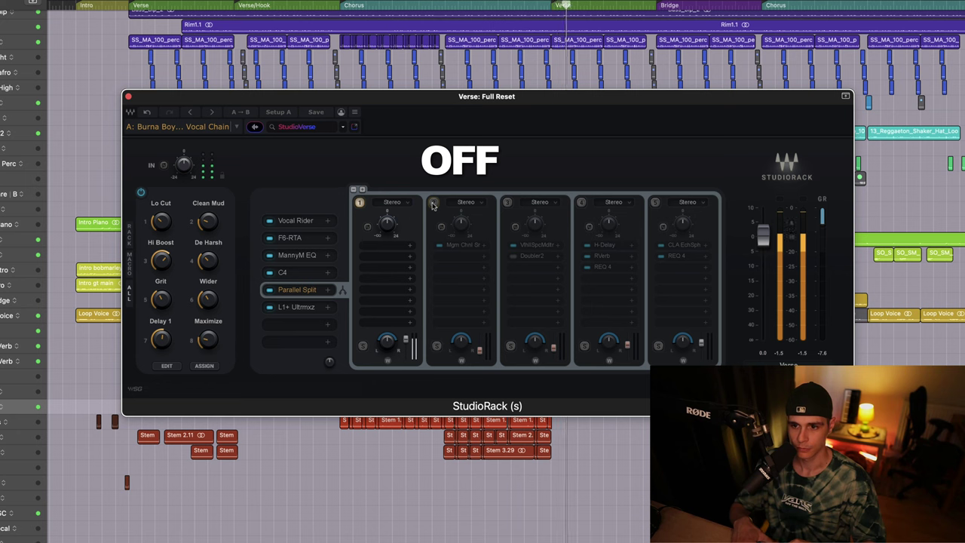
pyautogui.click(434, 202)
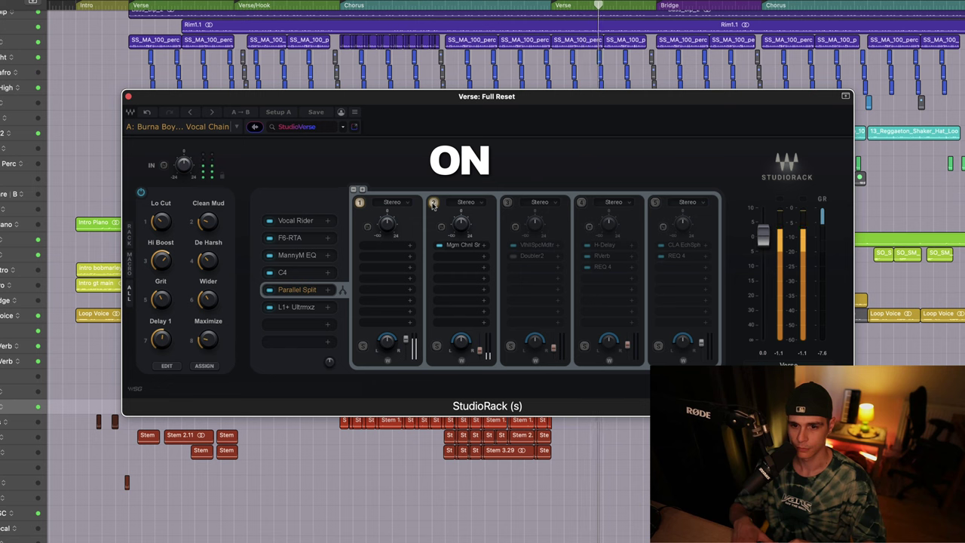
pyautogui.click(433, 202)
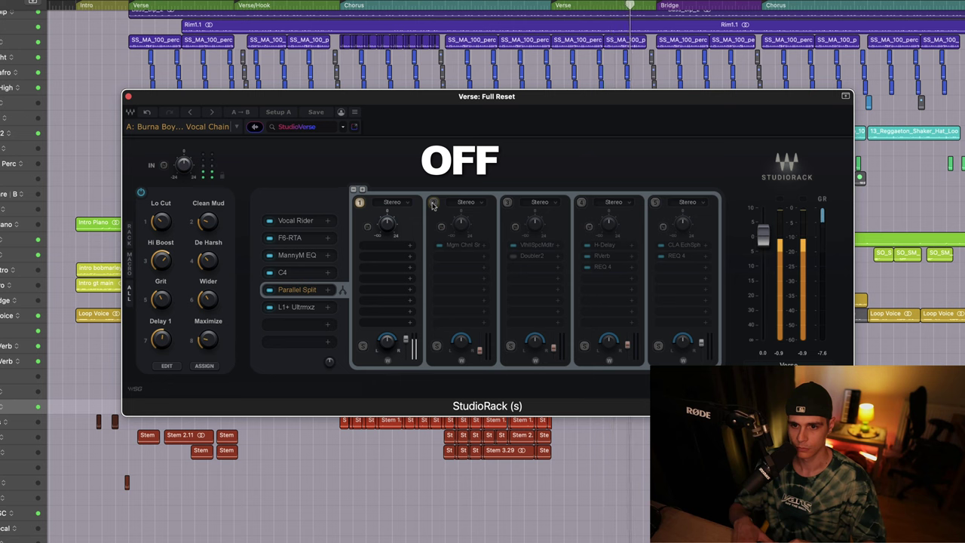
pyautogui.click(434, 203)
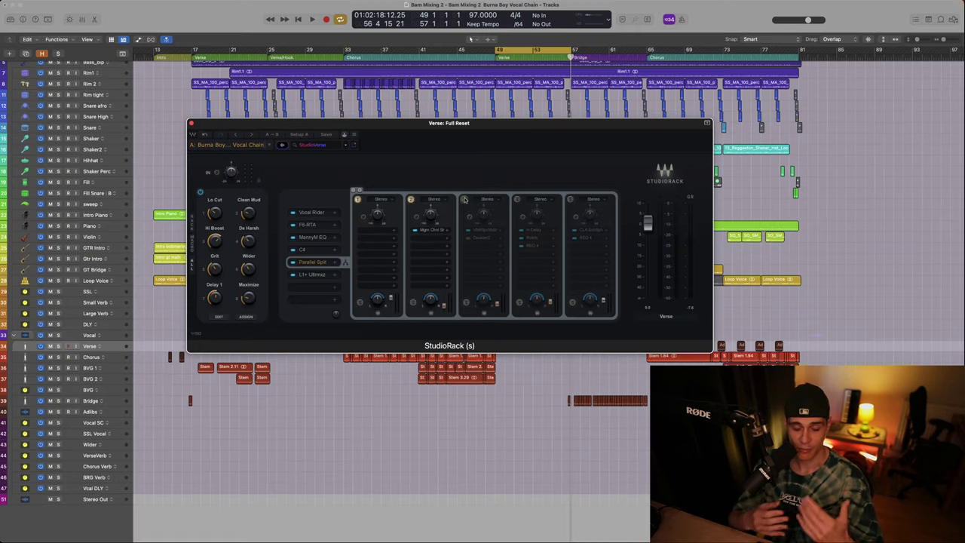
# Power on chain 3 and inspect its ValhallaSpaceModulator and Doubler2 windows.
pyautogui.click(464, 199)
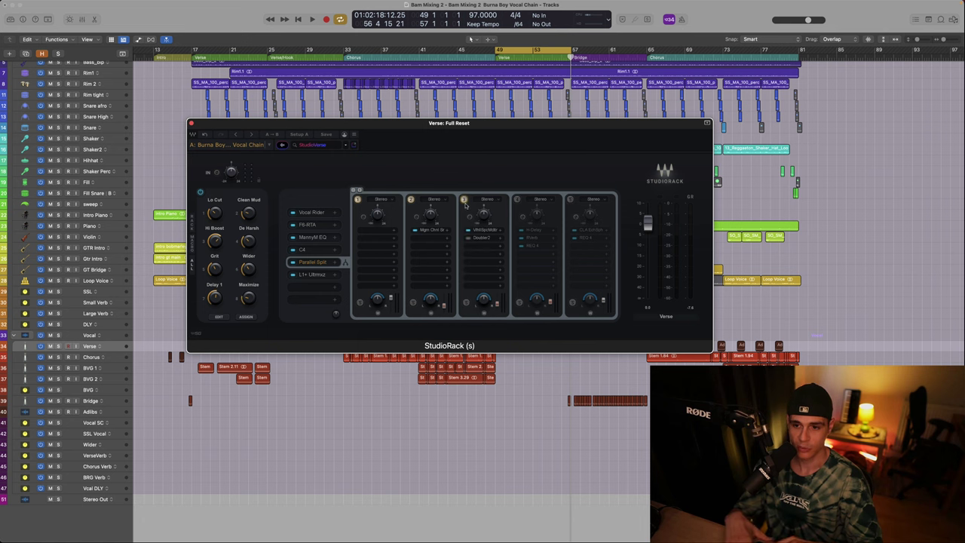
pyautogui.click(480, 232)
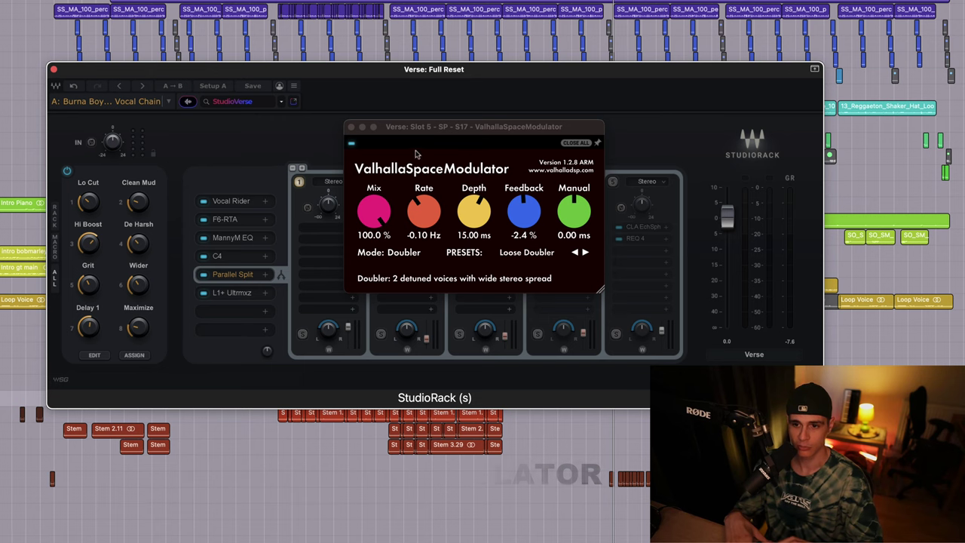
pyautogui.click(351, 127)
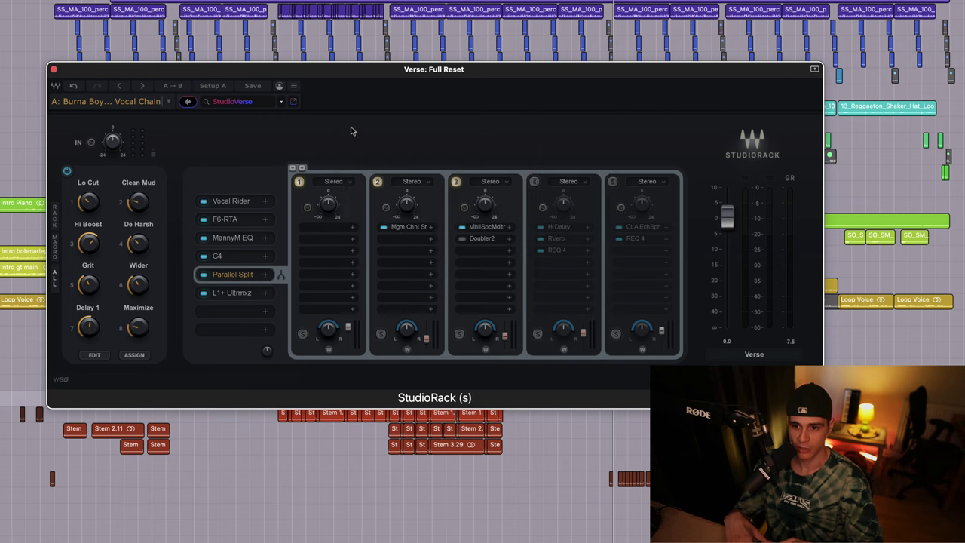
pyautogui.click(481, 238)
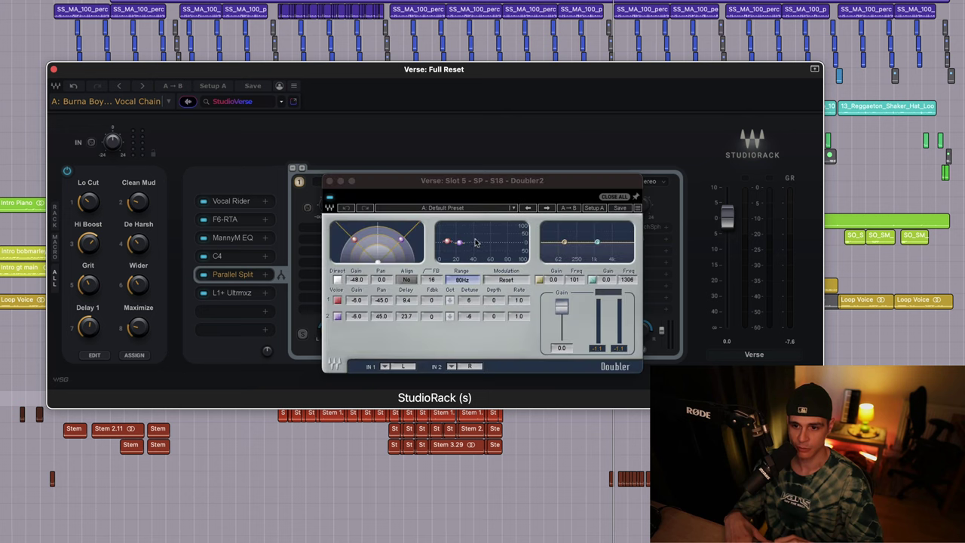
pyautogui.click(329, 202)
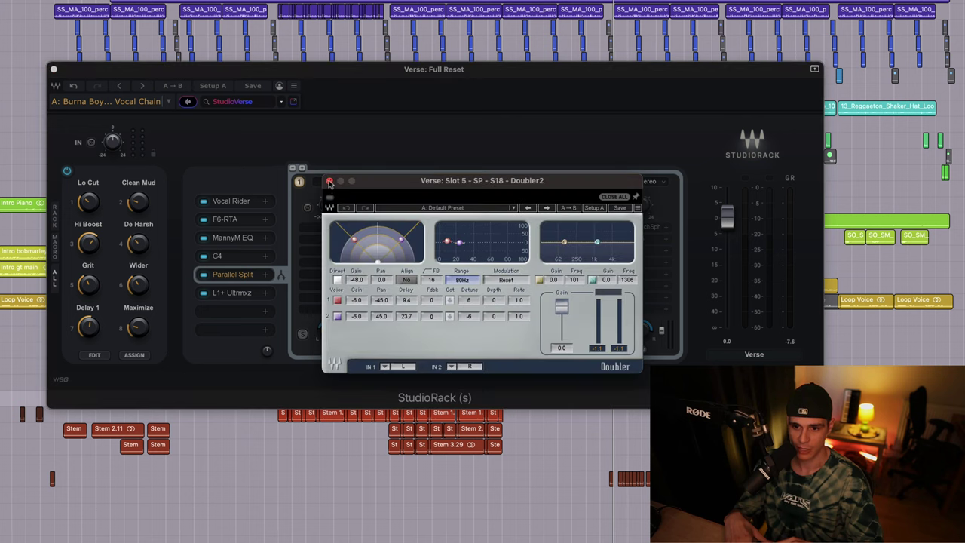
pyautogui.click(330, 182)
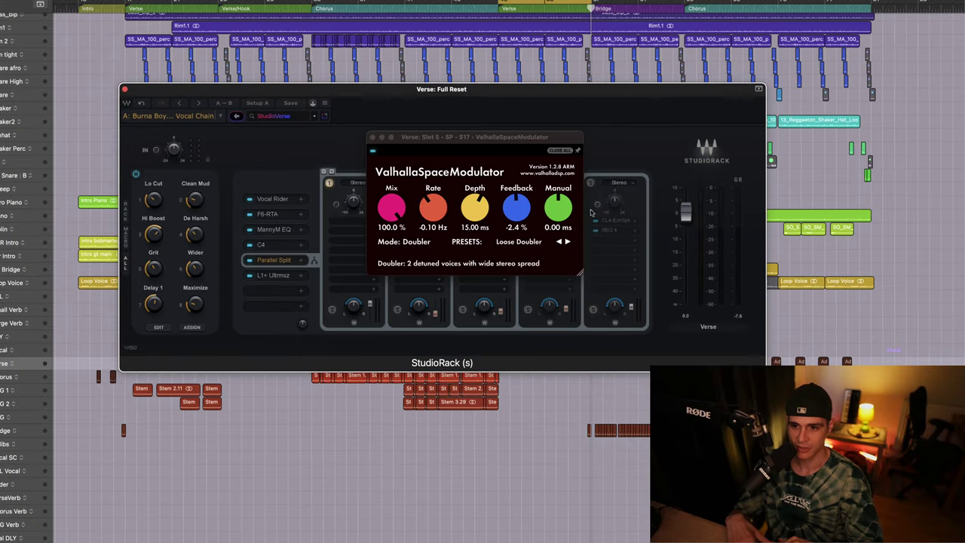
pyautogui.click(372, 138)
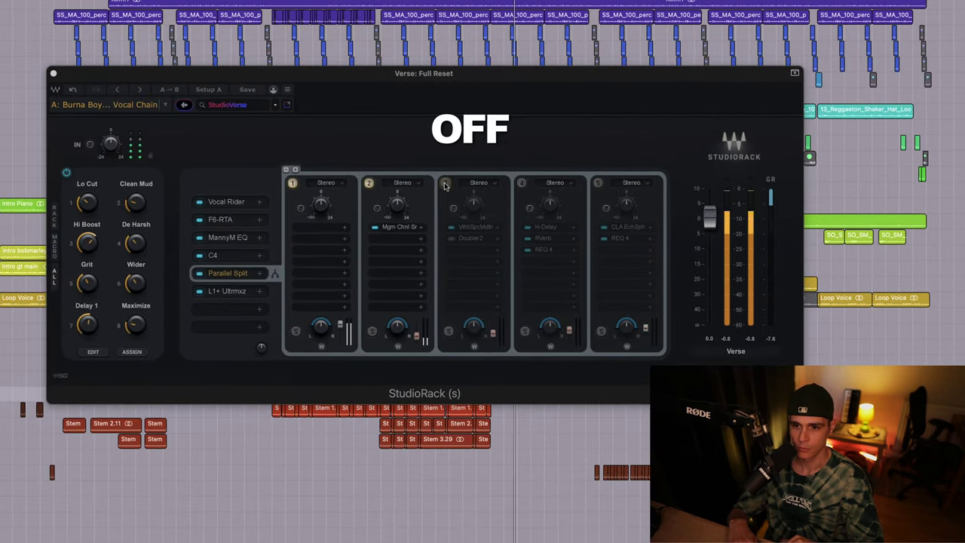
# A/B chain 3 by bypassing it and switching it back on.
pyautogui.click(444, 185)
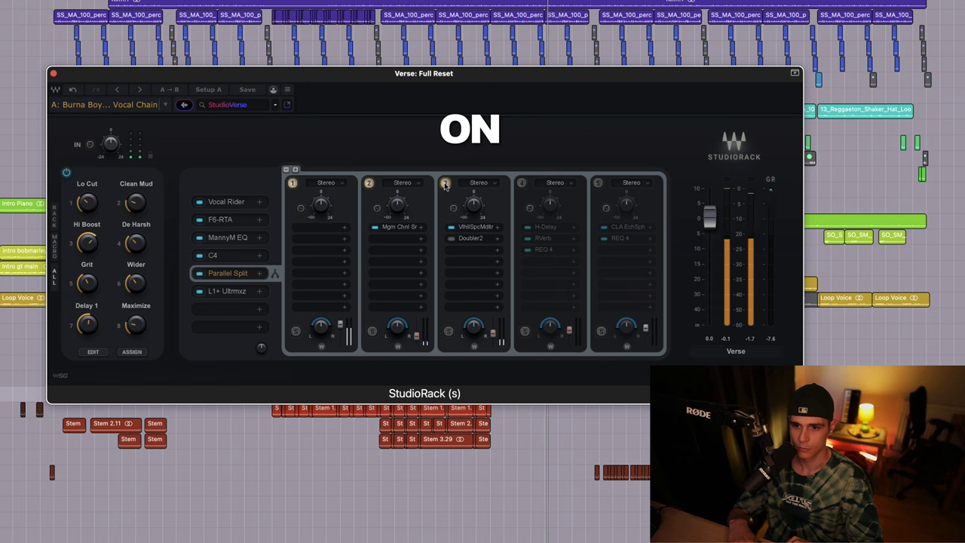
pyautogui.click(445, 185)
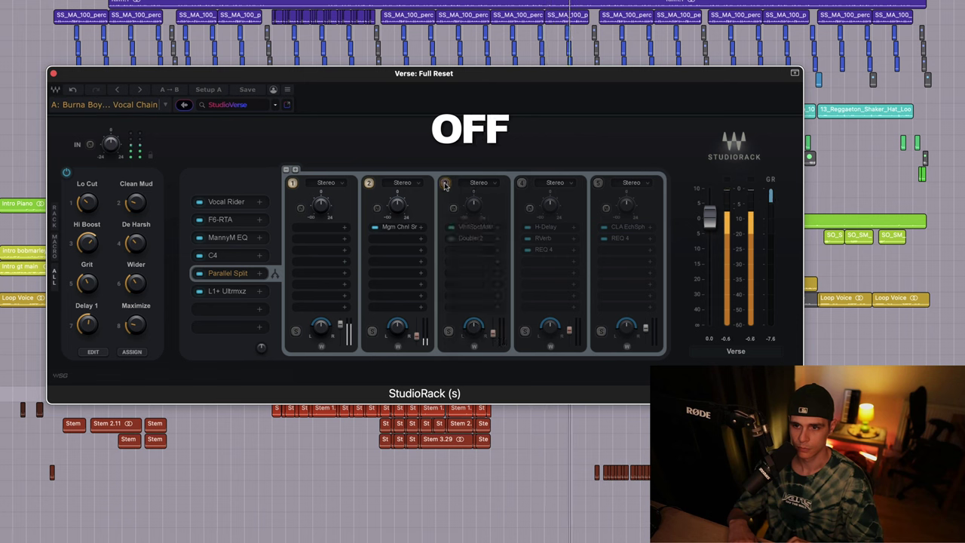
pyautogui.click(445, 185)
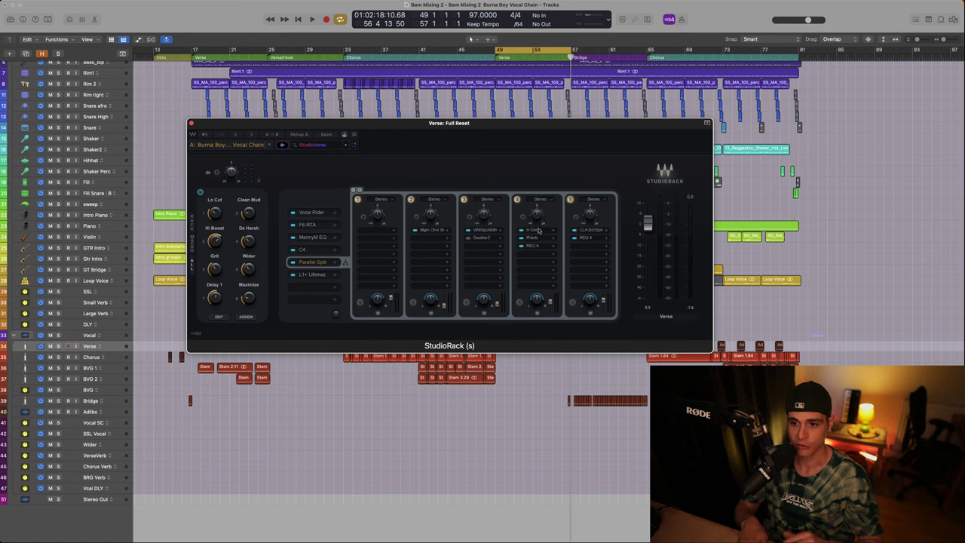
# Bypass the CLA EchoSphere chain 5, check chain 4's H-Delay and RVerb, then open REQ 4.
pyautogui.click(570, 199)
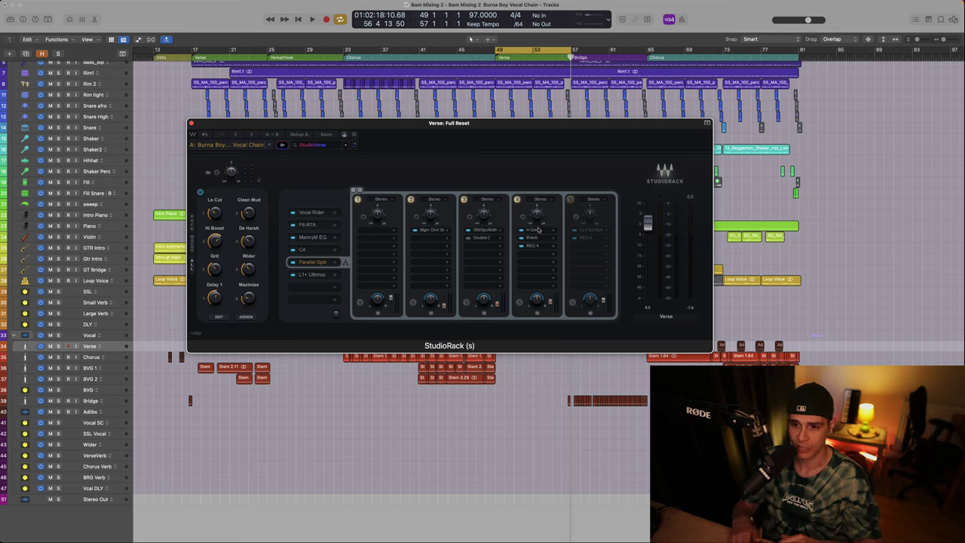
pyautogui.click(537, 232)
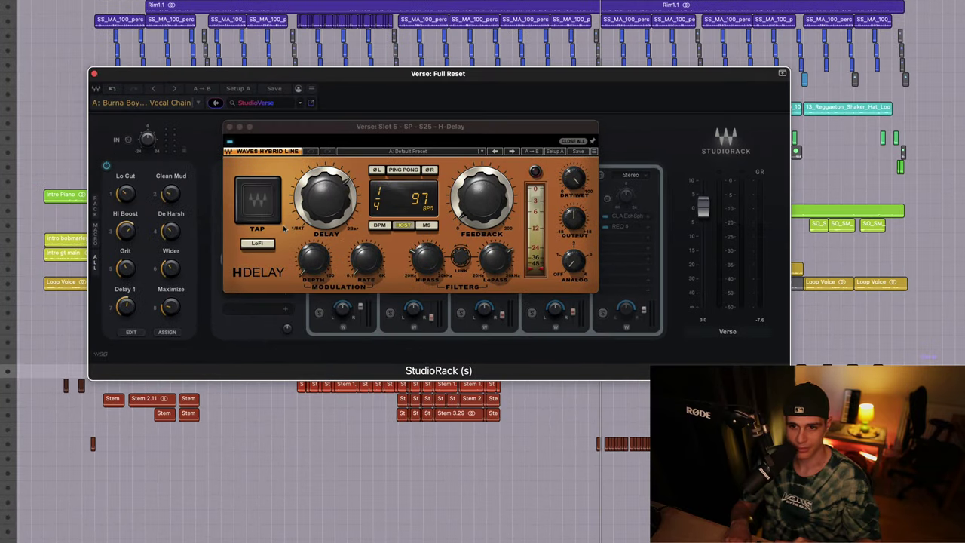
pyautogui.click(230, 127)
pyautogui.click(544, 228)
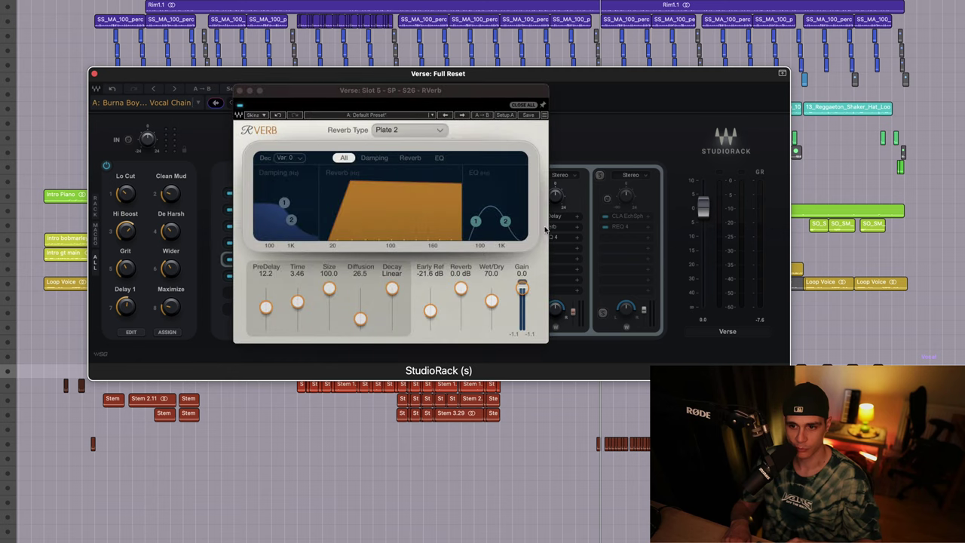
pyautogui.click(240, 91)
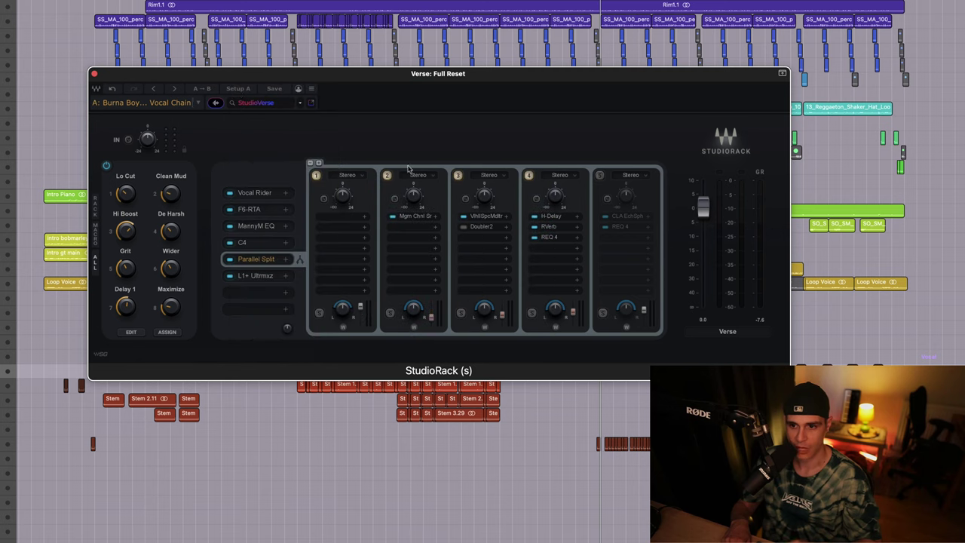
pyautogui.click(539, 237)
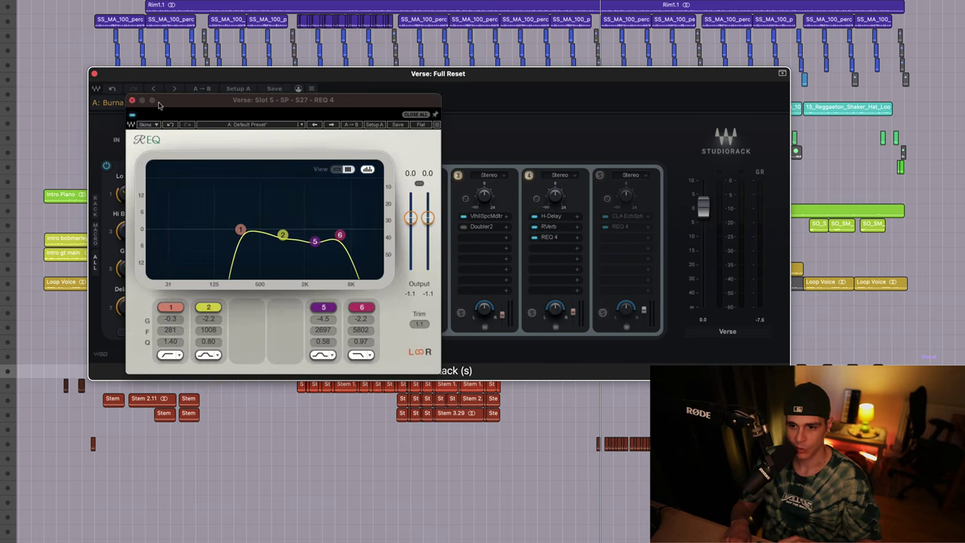
pyautogui.click(134, 100)
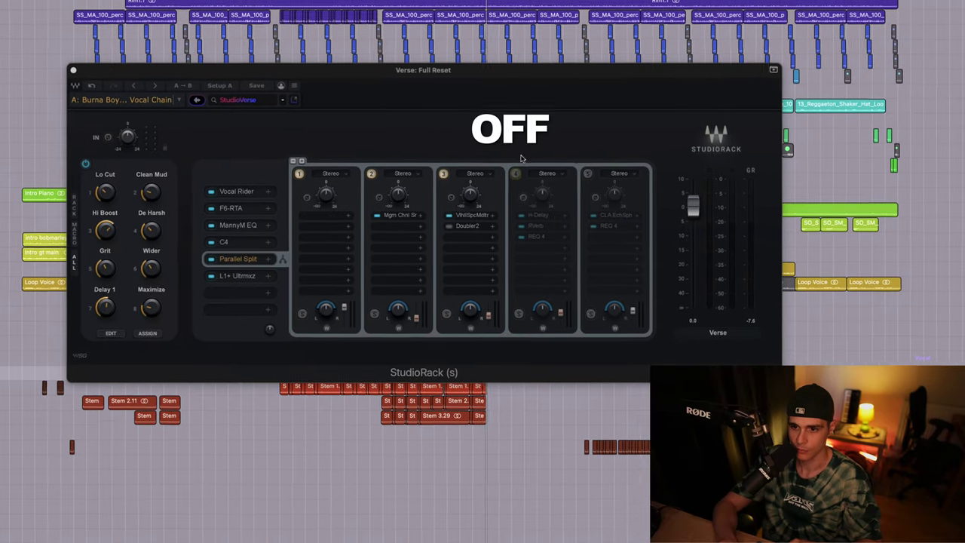
pyautogui.click(528, 175)
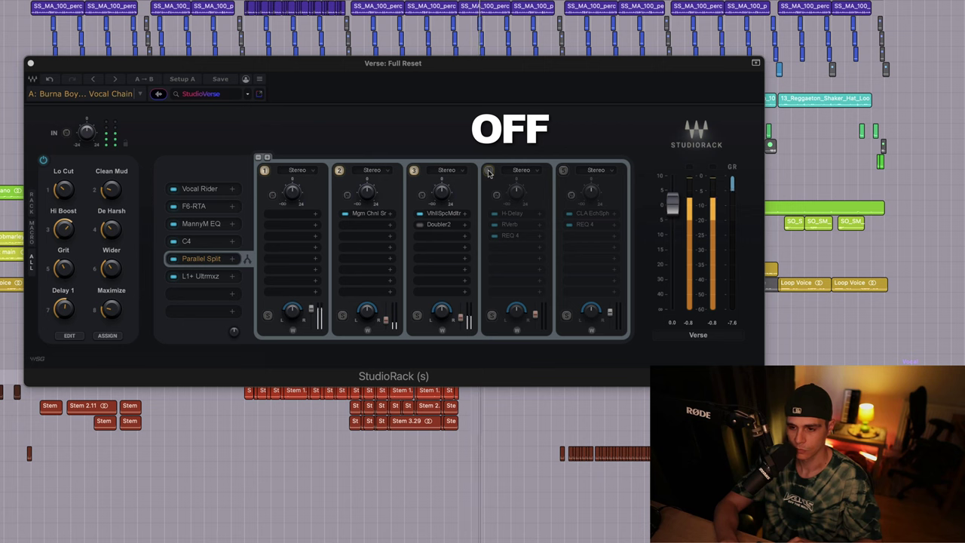
pyautogui.click(488, 171)
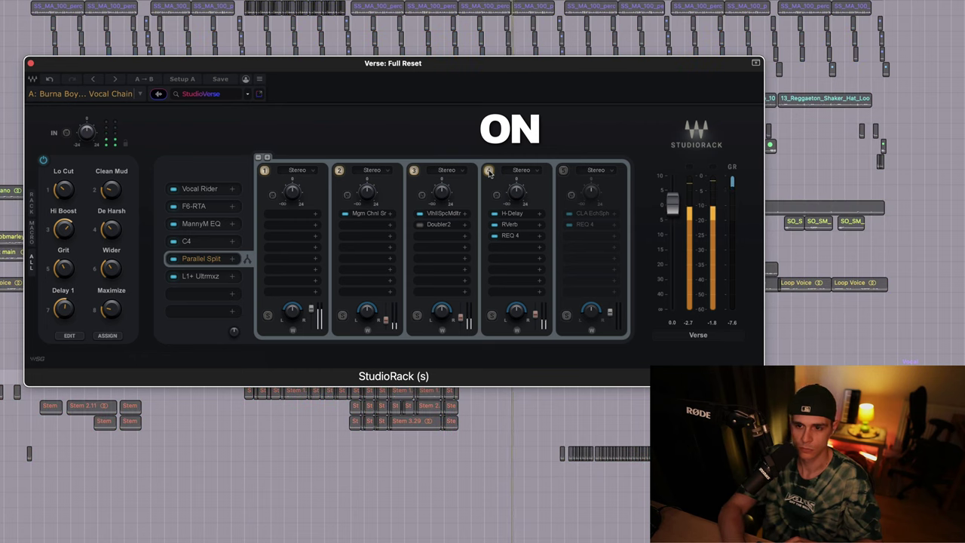
pyautogui.press('s')
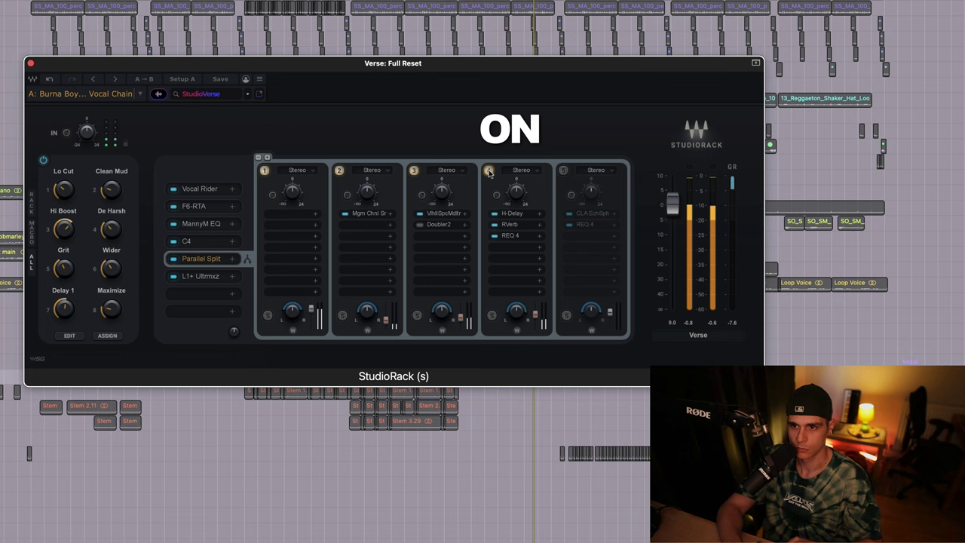
pyautogui.click(488, 172)
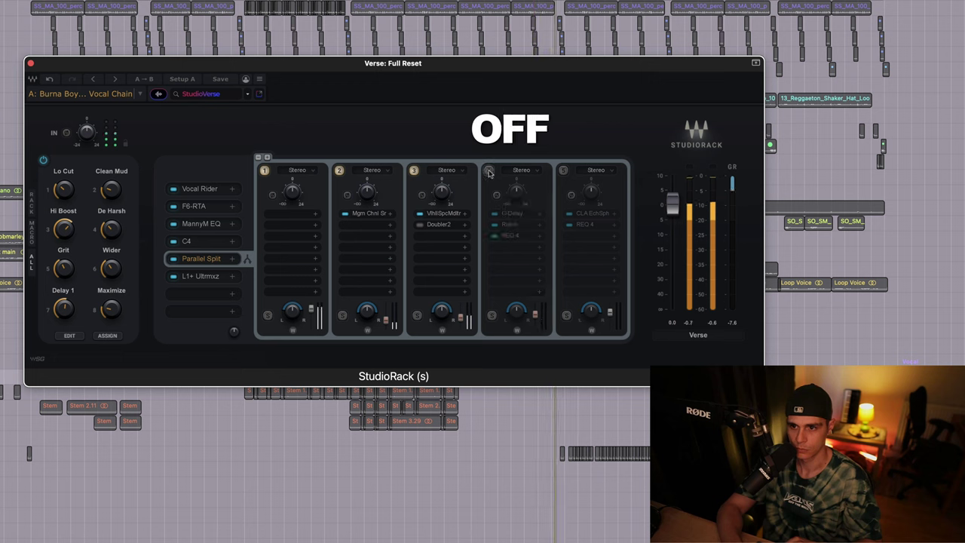
pyautogui.click(489, 172)
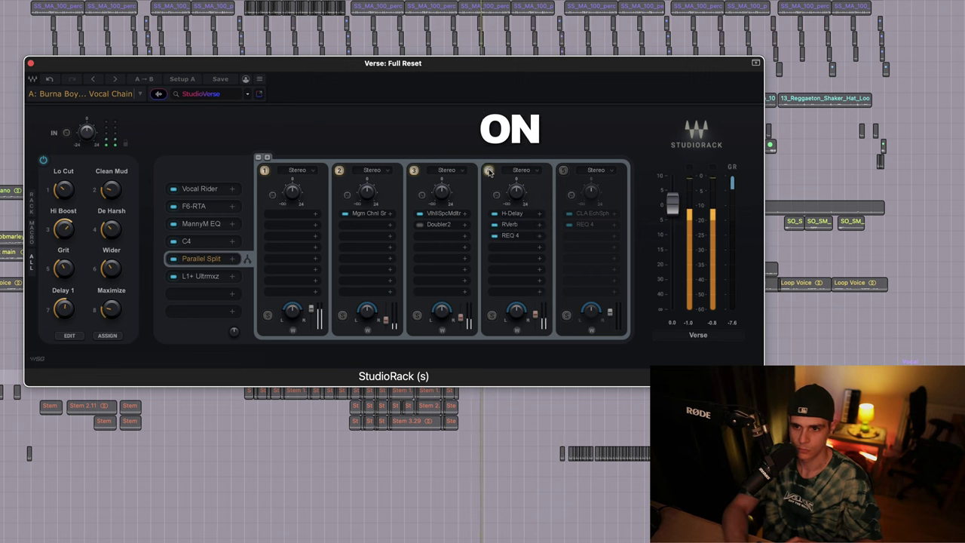
pyautogui.click(466, 50)
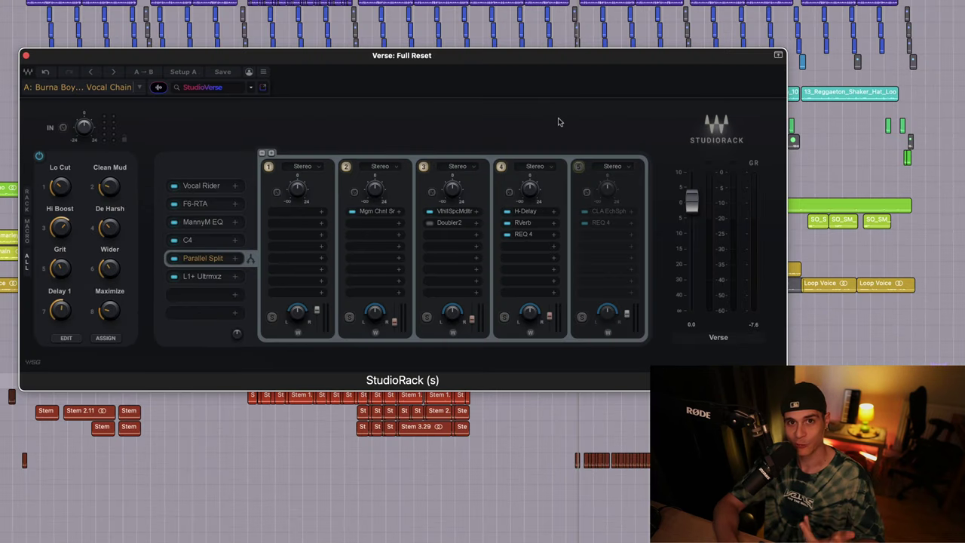
# Turn on the CLA EchoSphere slap-delay lane, view its settings, and A/B it, leaving it on.
pyautogui.click(579, 166)
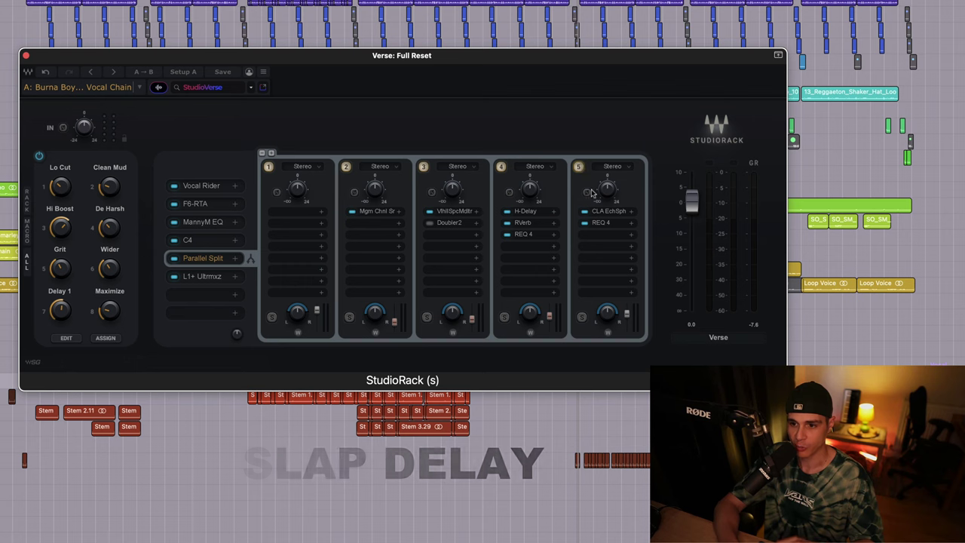
pyautogui.click(606, 211)
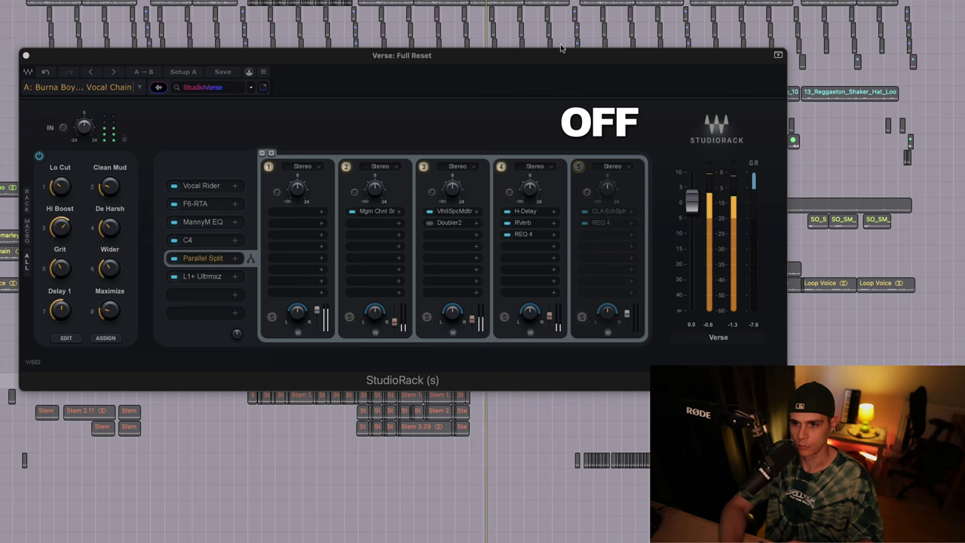
pyautogui.click(579, 167)
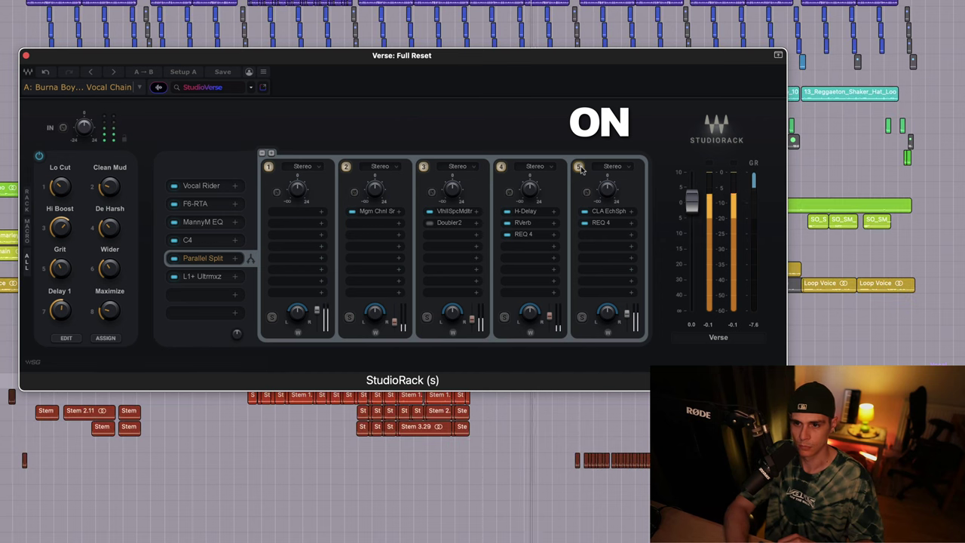
pyautogui.click(579, 167)
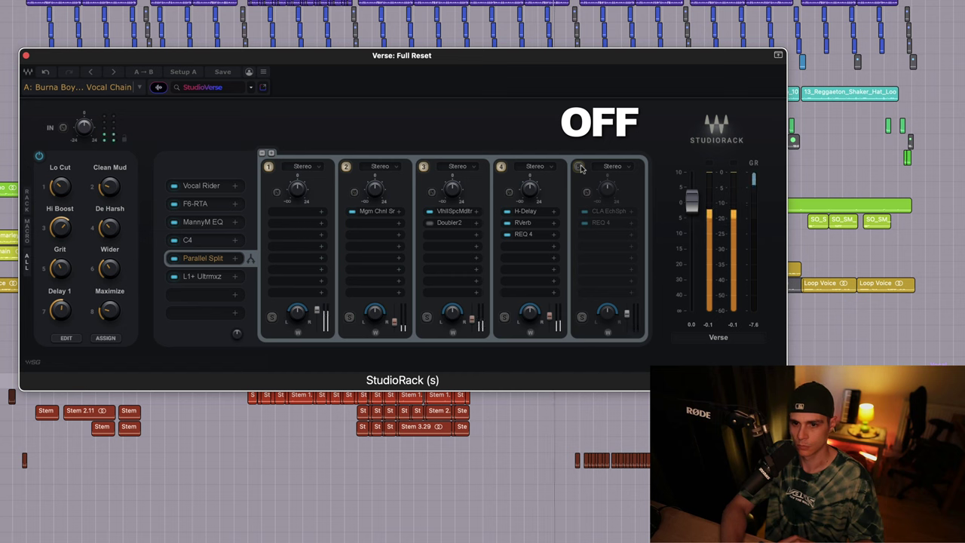
pyautogui.click(579, 167)
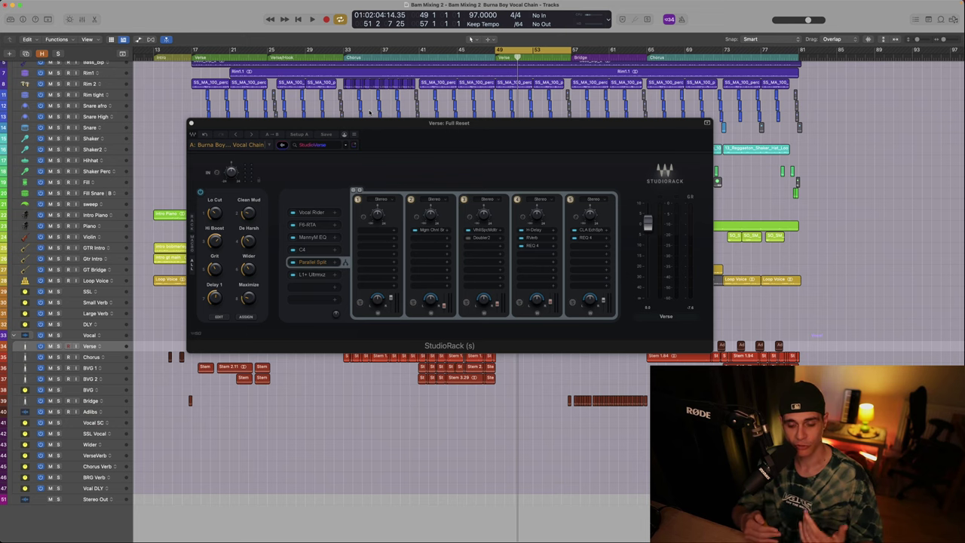
pyautogui.click(312, 274)
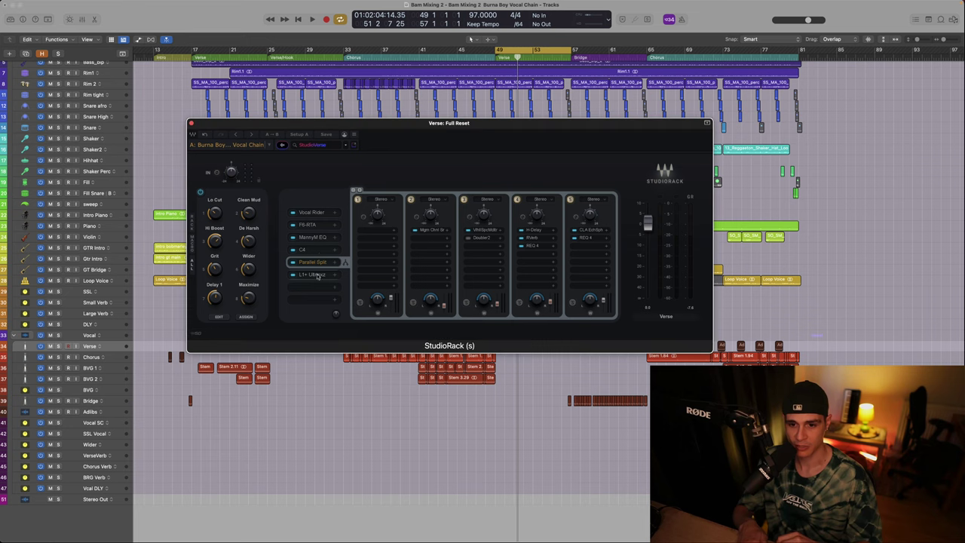
pyautogui.moveTo(401, 153); pyautogui.dragTo(389, 156)
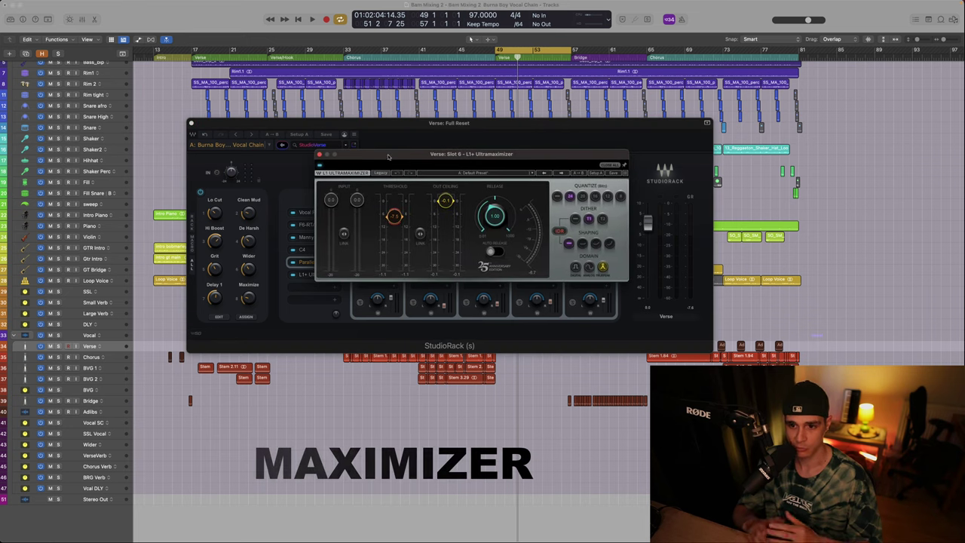
pyautogui.click(319, 154)
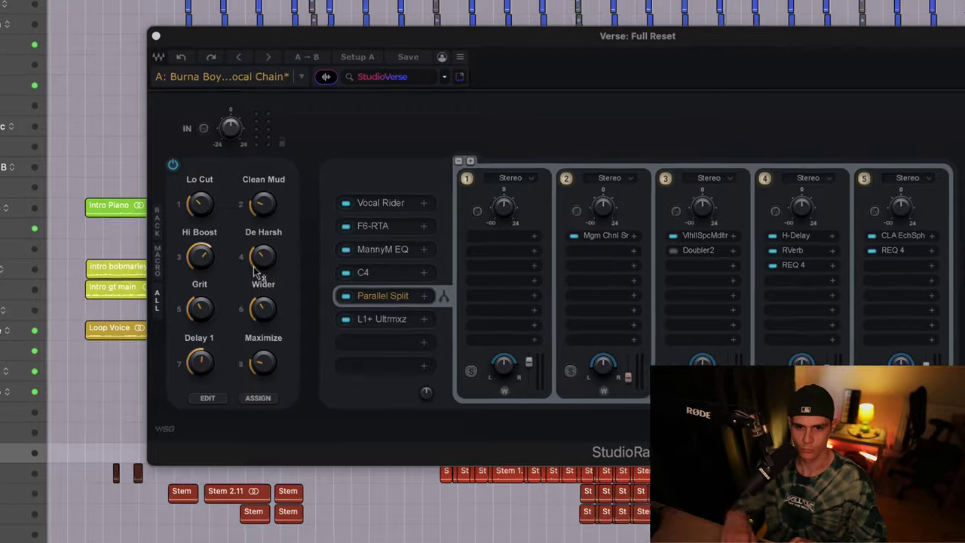
# Adjust the De Harsh macro down and back up, and lower the Maximize macro slightly.
pyautogui.moveTo(249, 267)
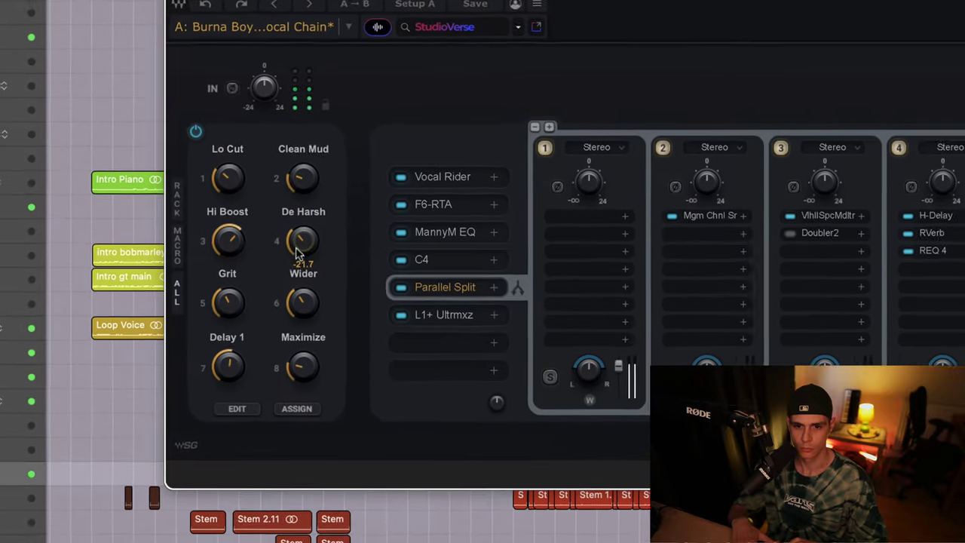
pyautogui.moveTo(297, 252); pyautogui.dragTo(318, 136)
pyautogui.moveTo(402, 72); pyautogui.dragTo(375, 171)
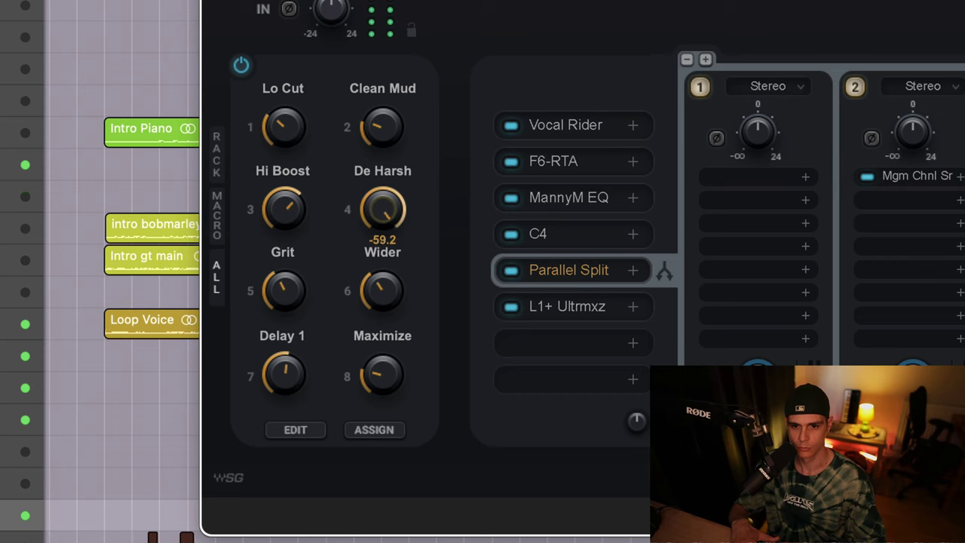
pyautogui.moveTo(382, 89); pyautogui.dragTo(369, 278)
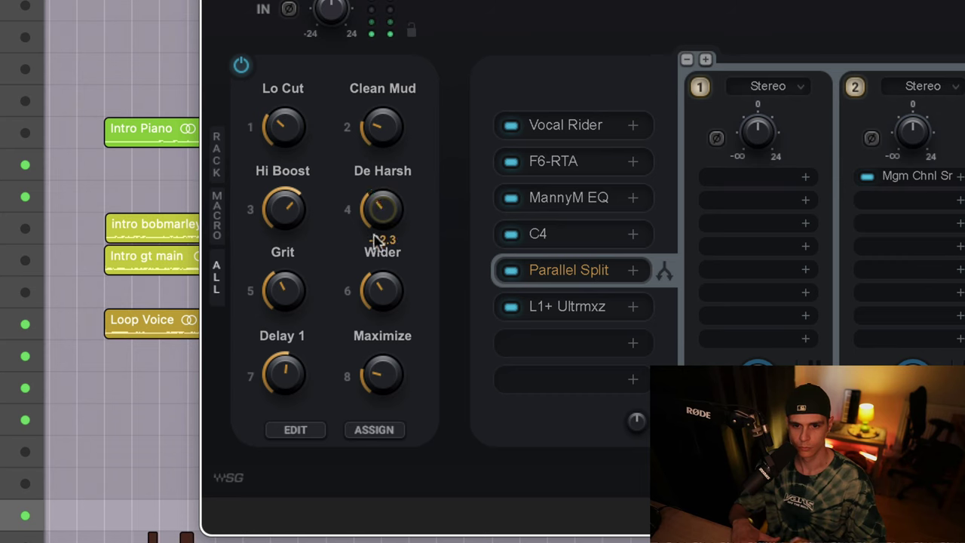
pyautogui.moveTo(379, 388); pyautogui.dragTo(382, 358)
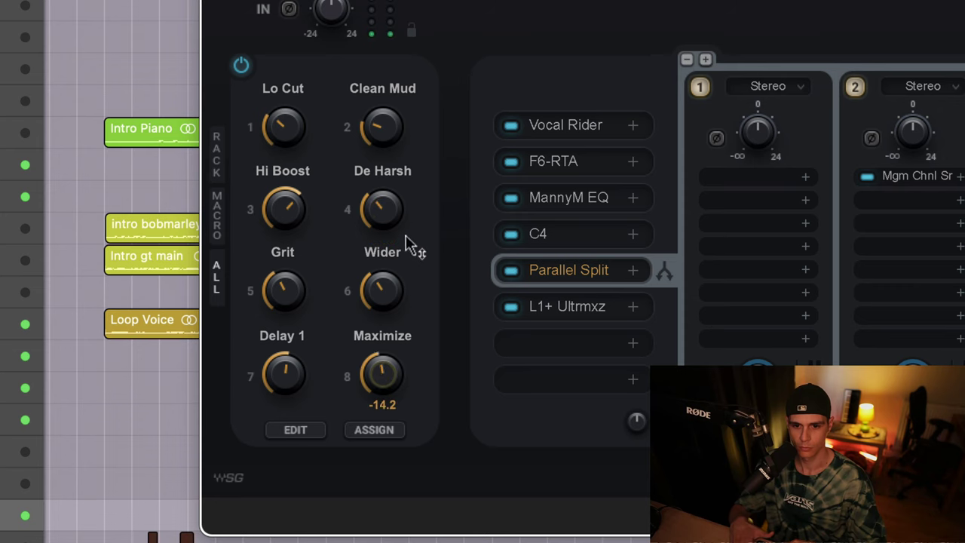
pyautogui.moveTo(405, 236); pyautogui.dragTo(400, 308)
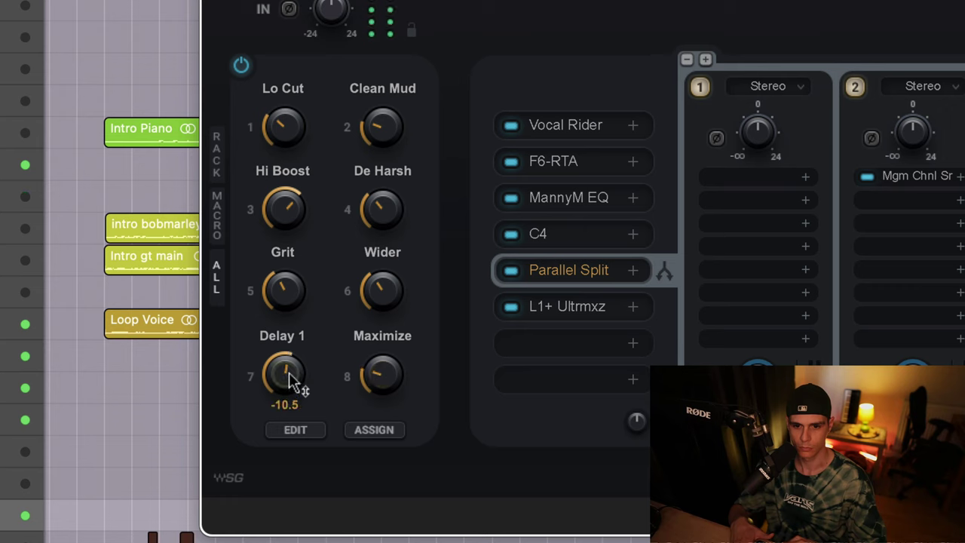
# Set Hi Boost around 5.0, Clean Mud to about -28, and Delay 1 to -7.5.
pyautogui.scroll(5, 289, 373)
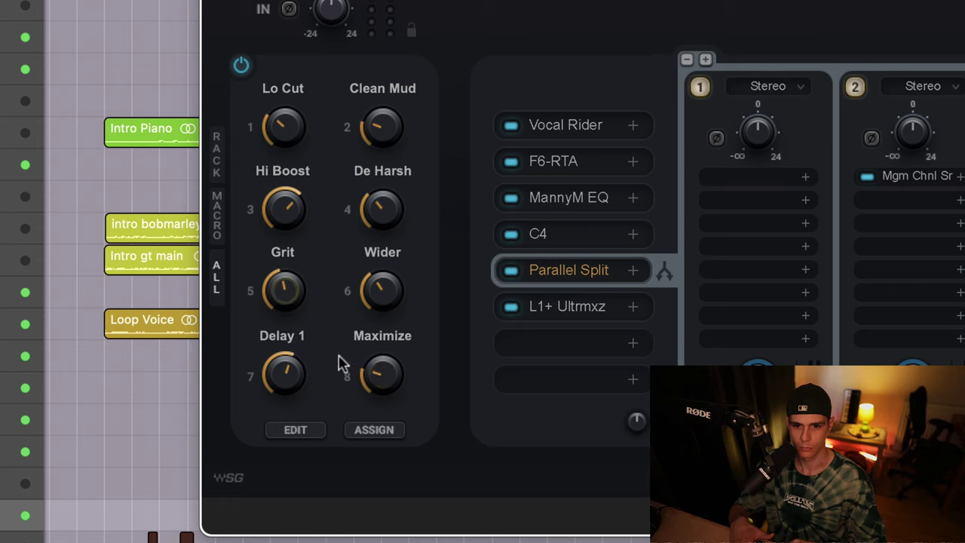
pyautogui.moveTo(377, 388)
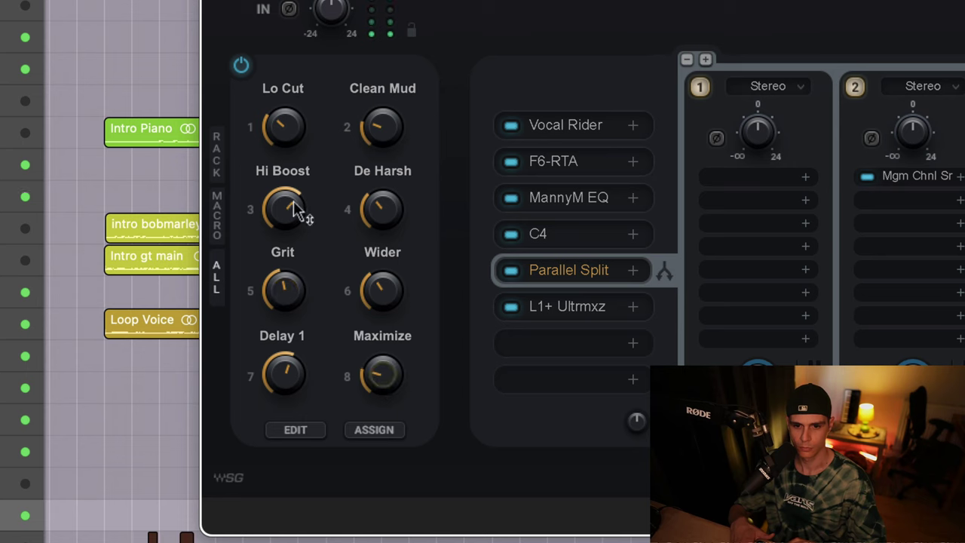
pyautogui.scroll(1, 293, 201)
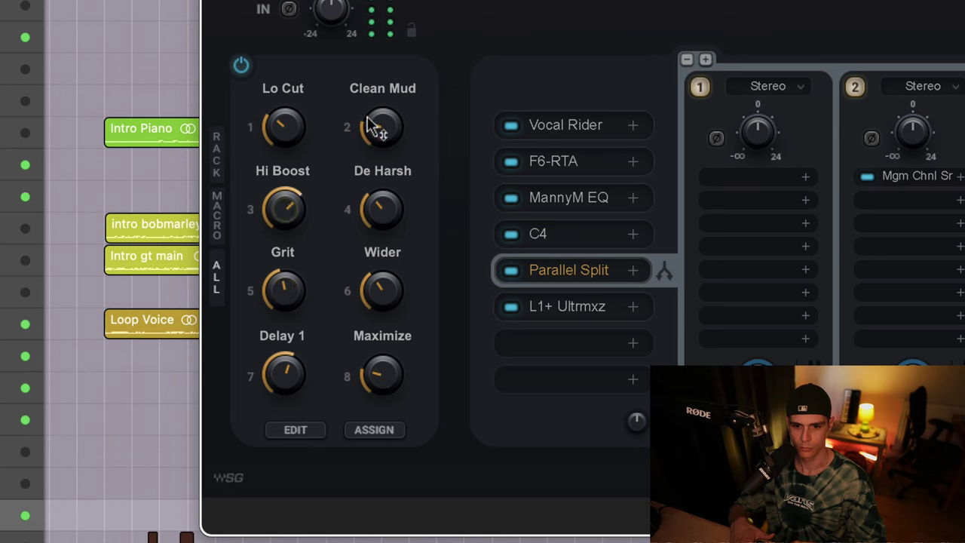
pyautogui.scroll(2, 370, 129)
pyautogui.moveTo(285, 209); pyautogui.dragTo(285, 158)
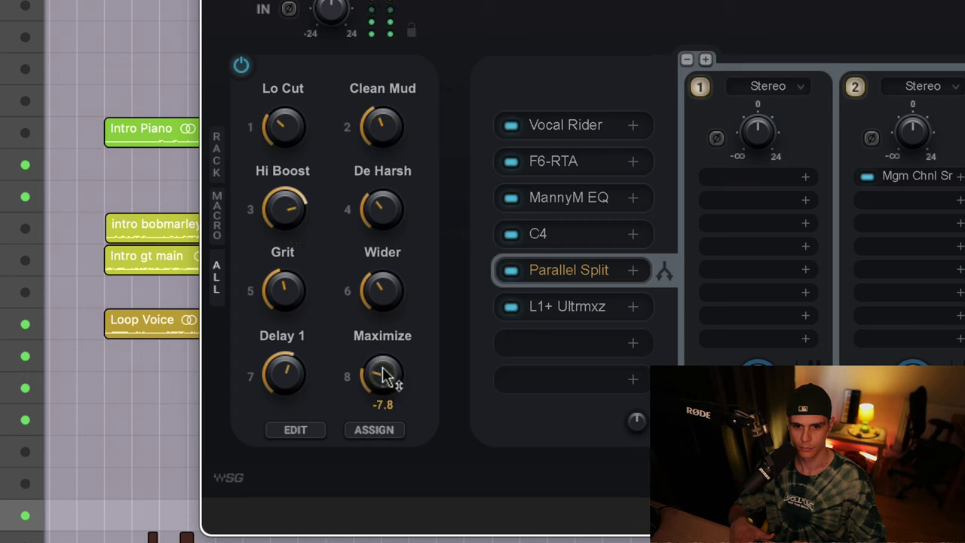
pyautogui.moveTo(287, 203); pyautogui.dragTo(276, 232)
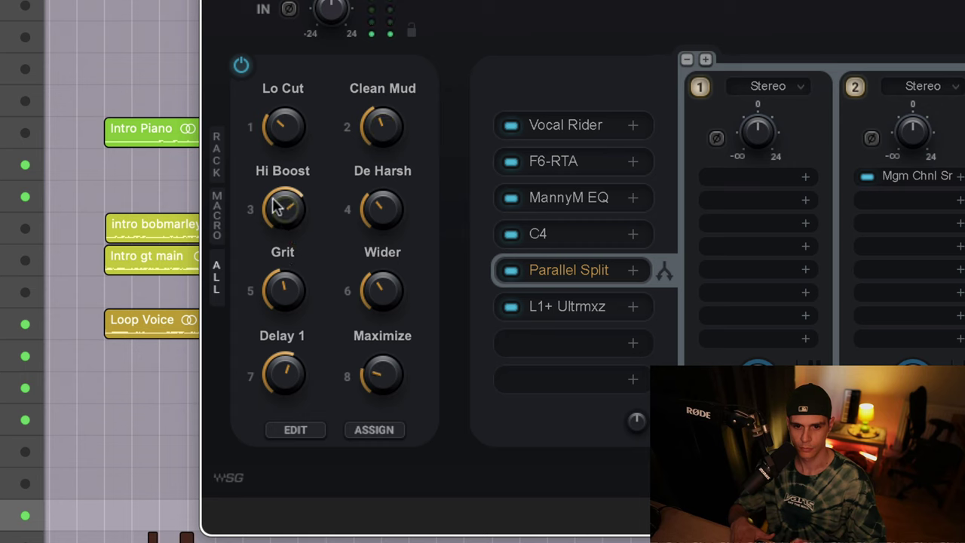
pyautogui.moveTo(360, 132); pyautogui.dragTo(373, 198)
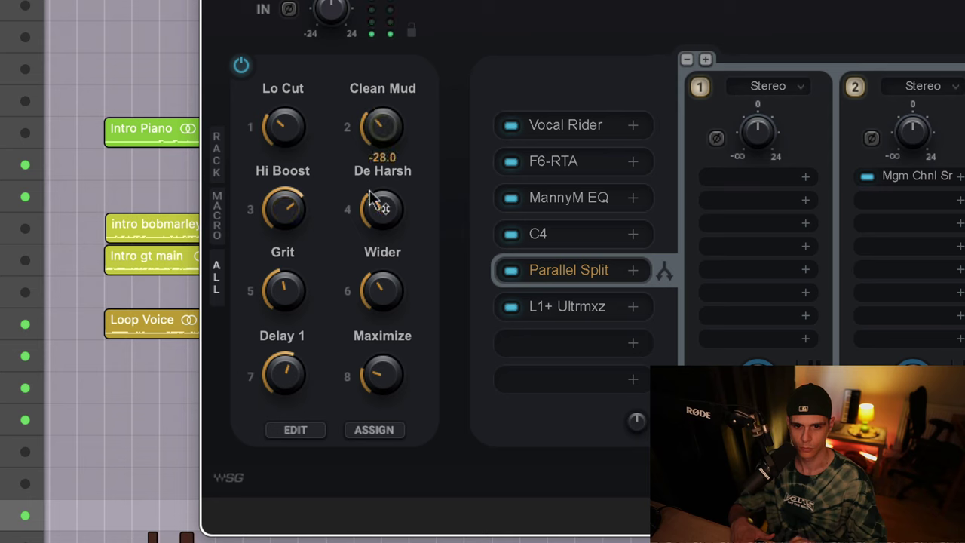
pyautogui.moveTo(296, 373); pyautogui.dragTo(299, 322)
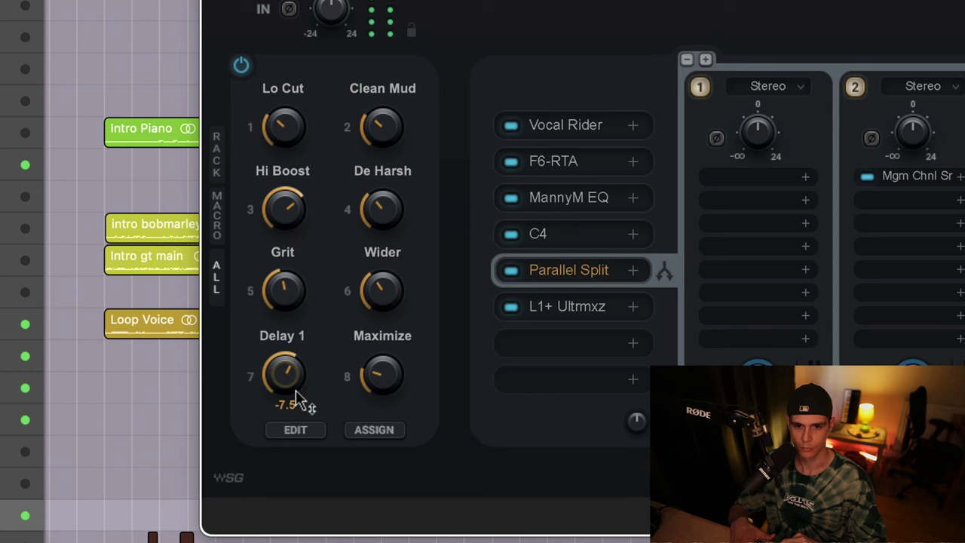